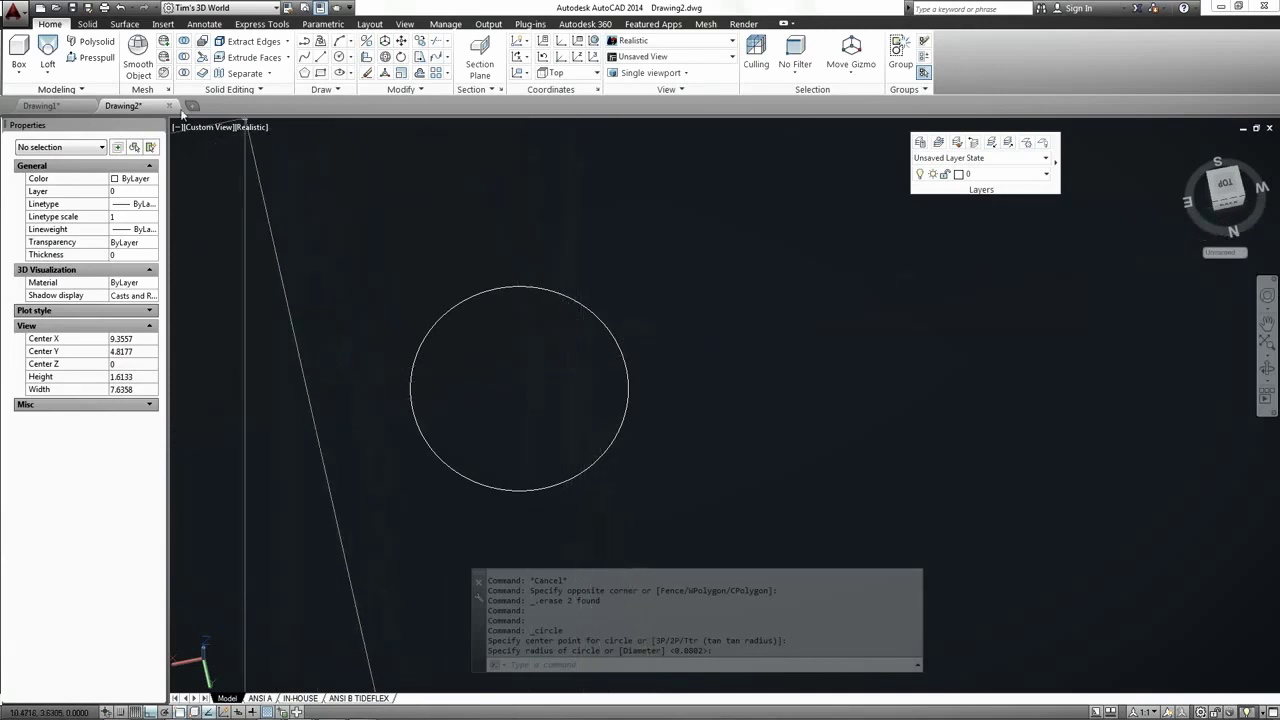
# Switch the viewport to the SW Isometric view to see the circle in 3D
pyautogui.click(208, 127)
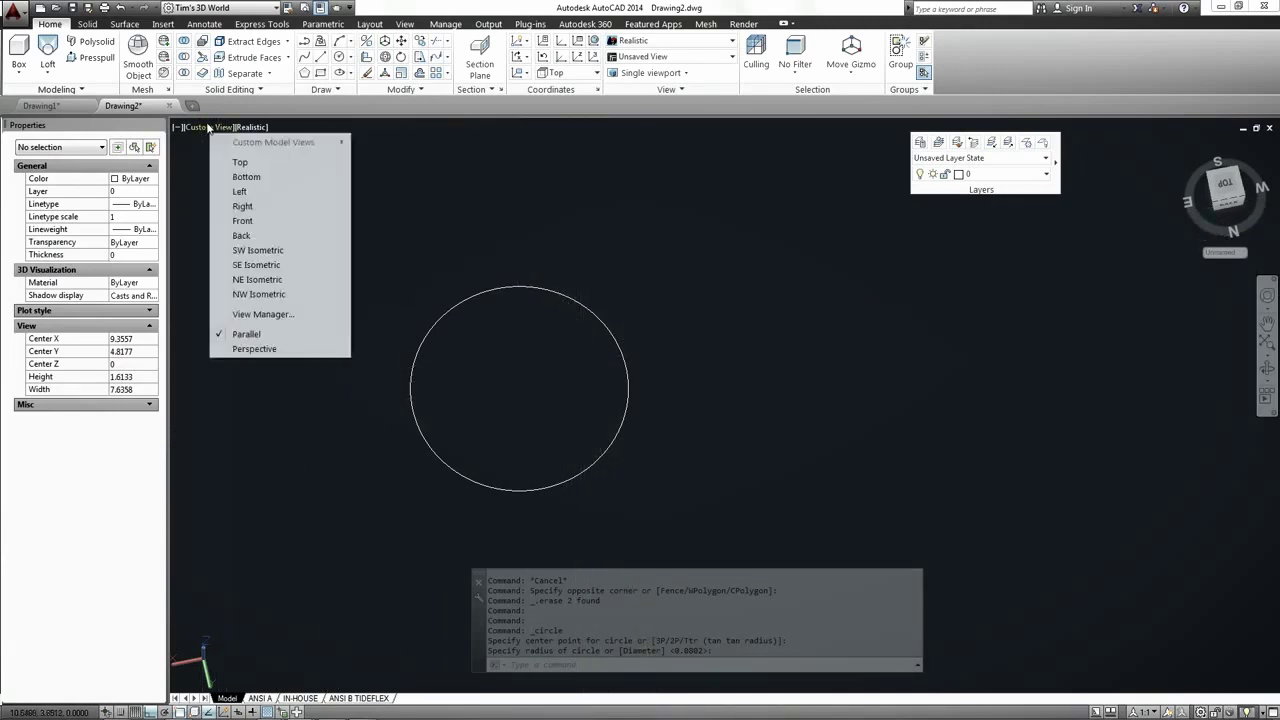
pyautogui.click(240, 249)
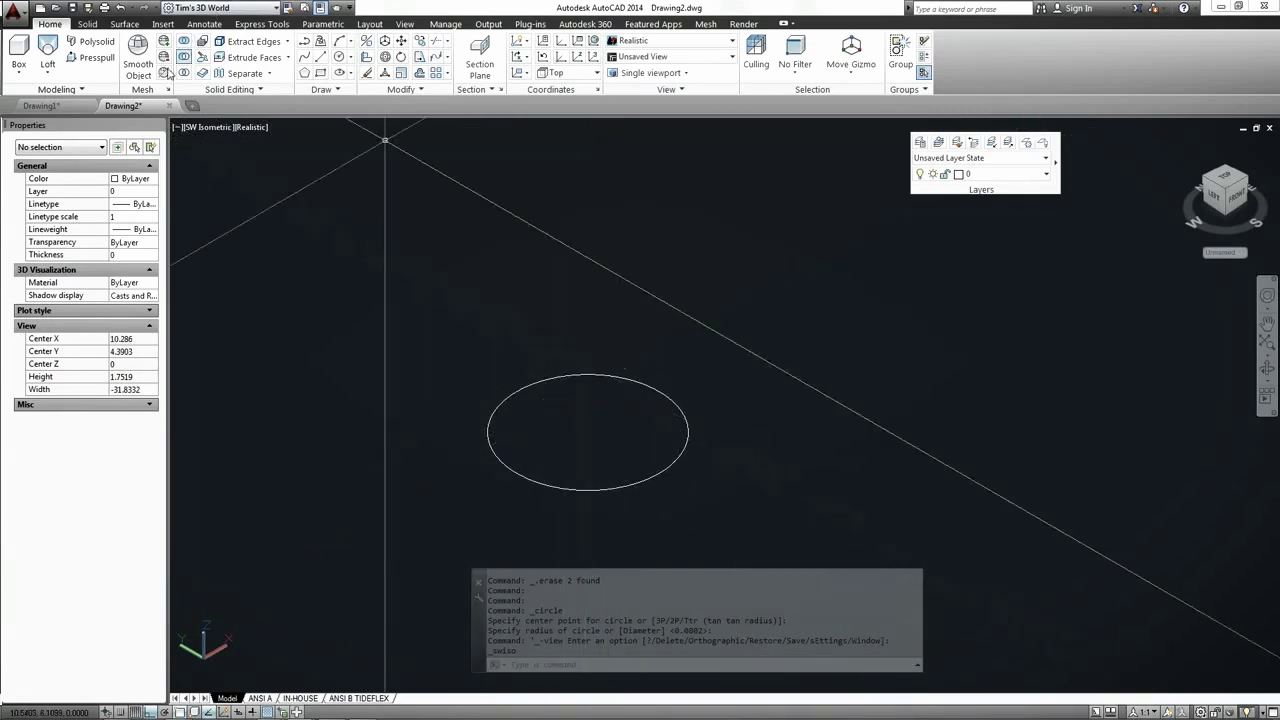
# Extrude the circle upward to a picked height, forming a solid cylinder
pyautogui.click(62, 95)
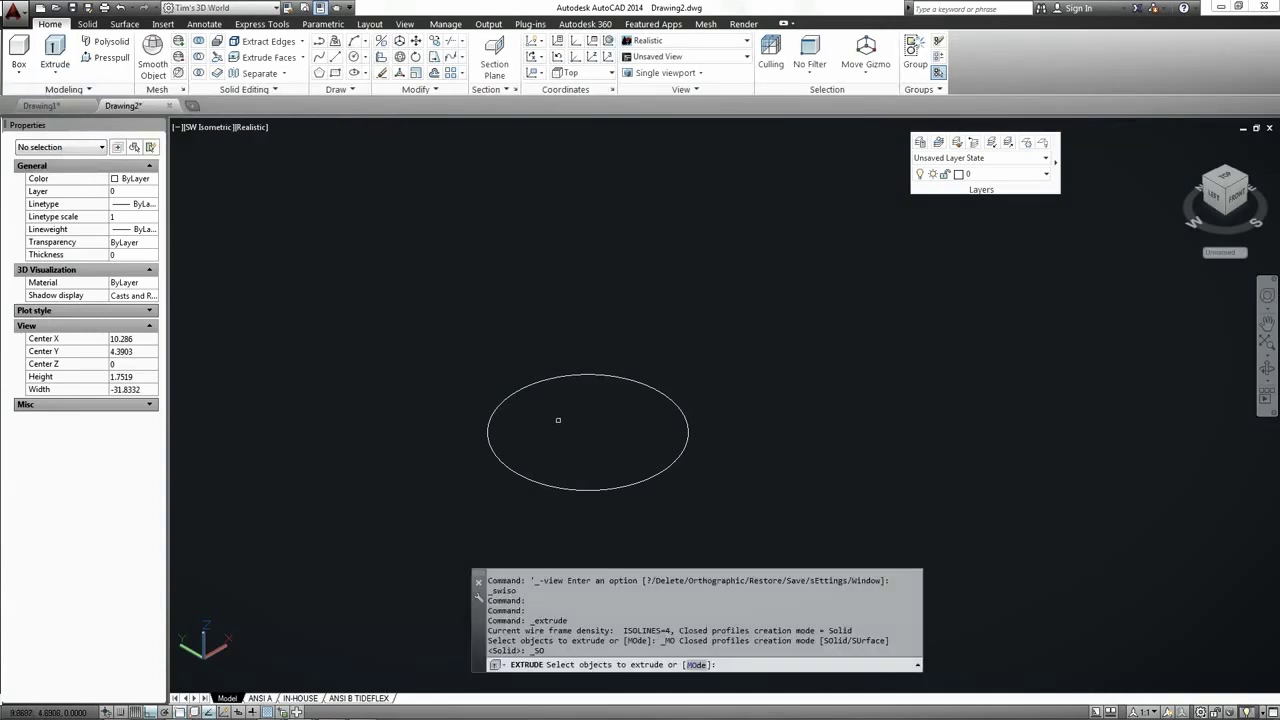
pyautogui.click(558, 381)
pyautogui.rightClick(568, 336)
pyautogui.click(590, 346)
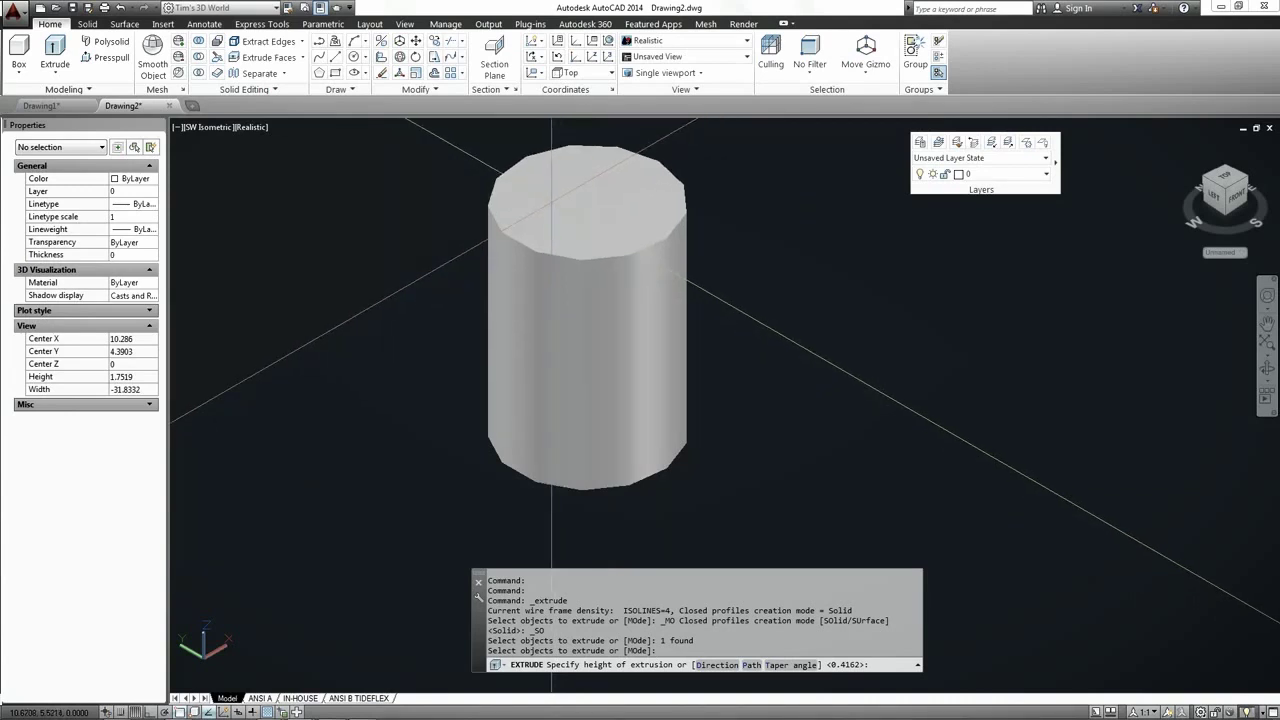
pyautogui.click(551, 200)
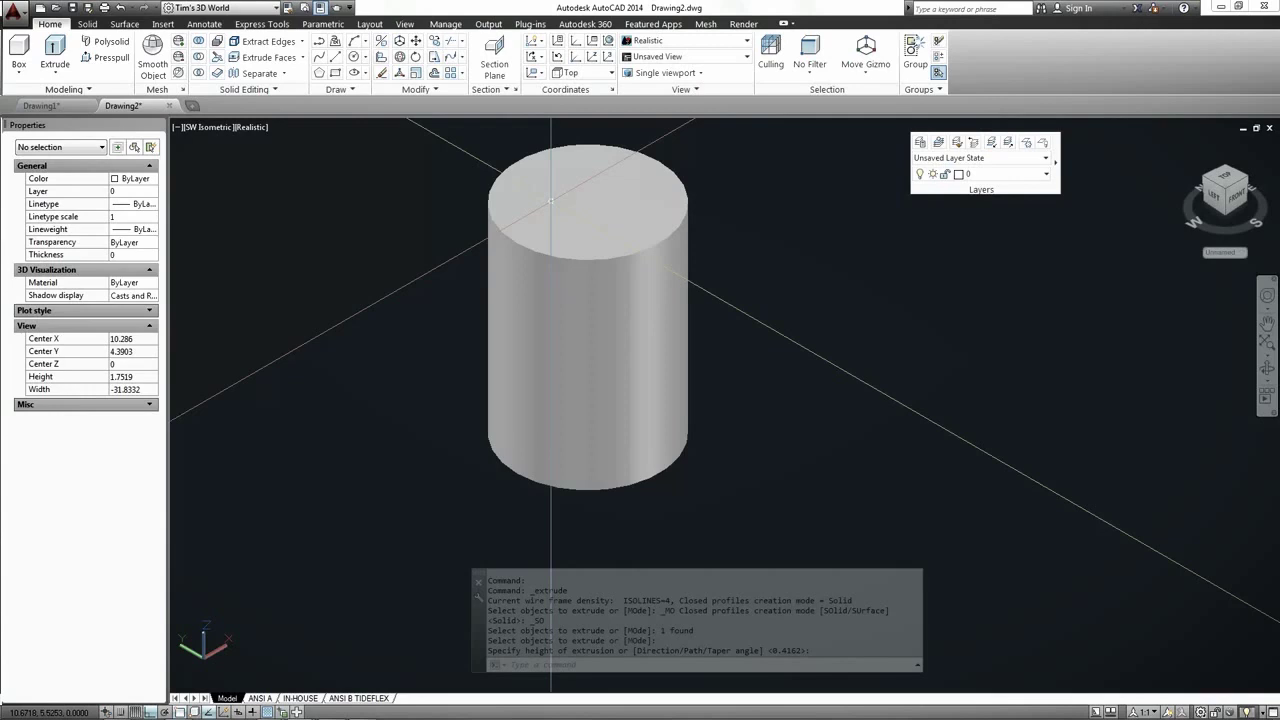
pyautogui.scroll(-3, 545, 240)
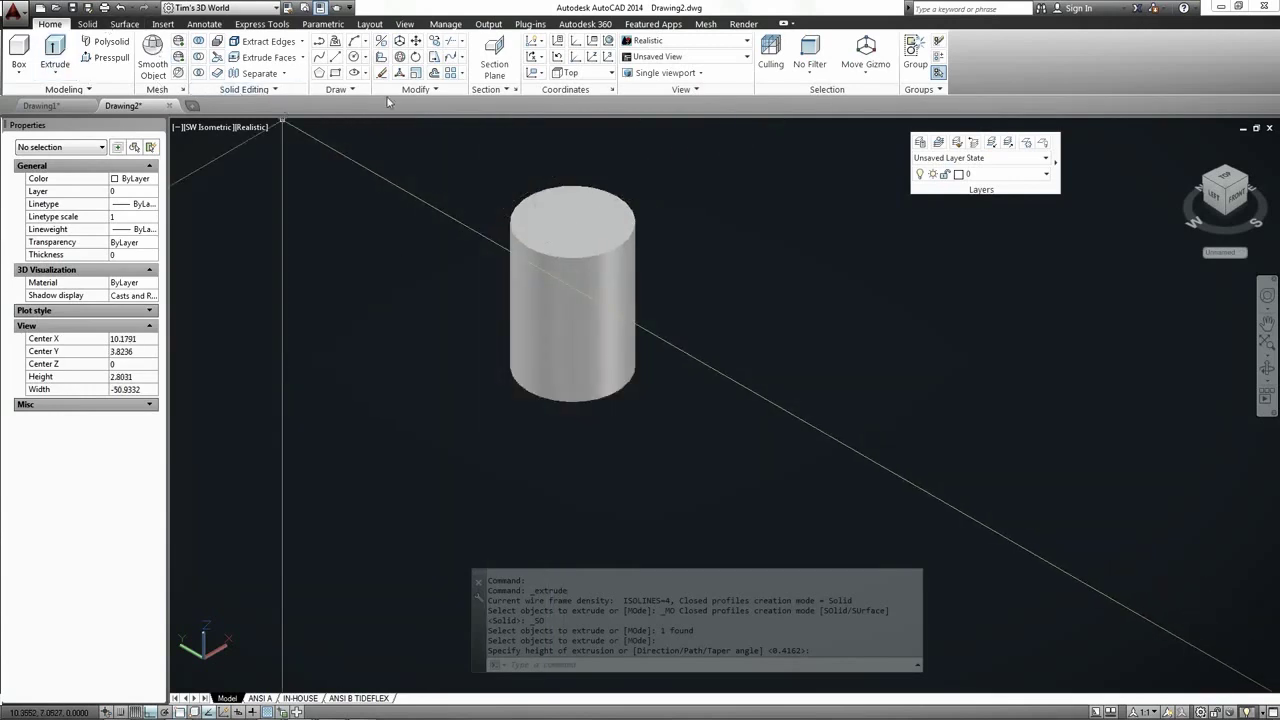
# Start Shell on the cylinder and remove its top face
pyautogui.click(103, 28)
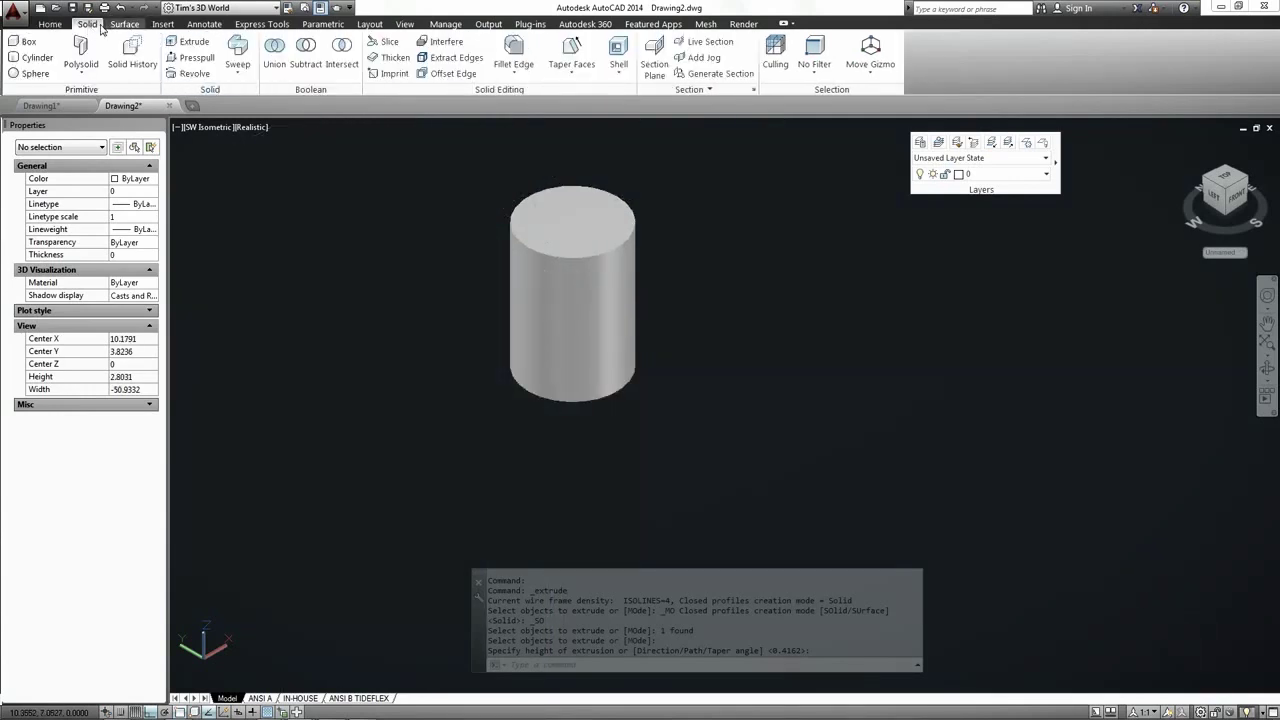
pyautogui.click(617, 62)
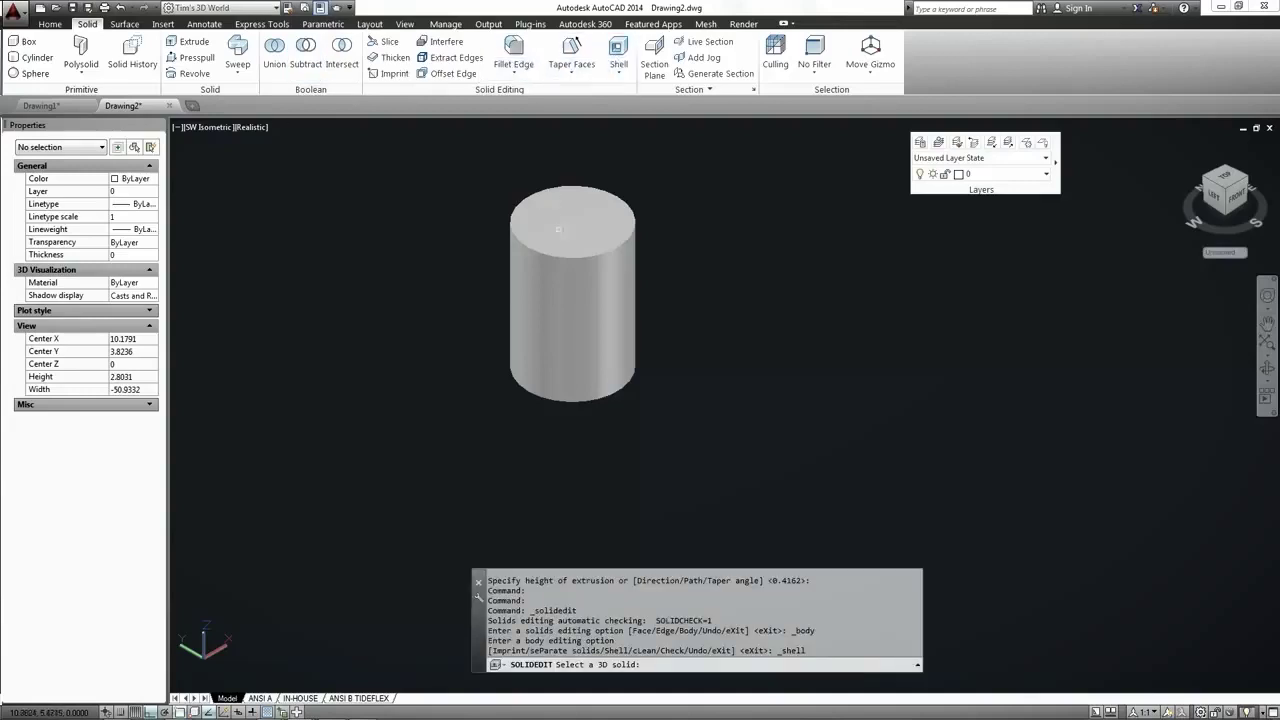
pyautogui.click(553, 274)
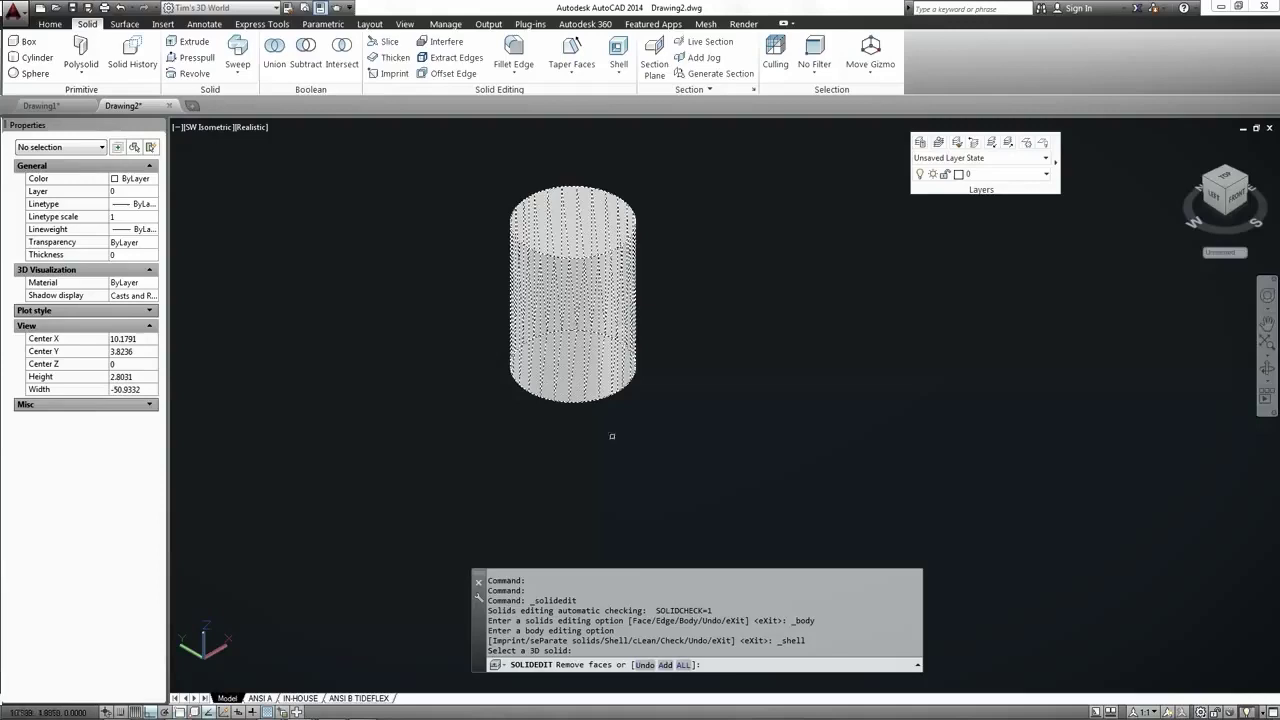
pyautogui.click(665, 665)
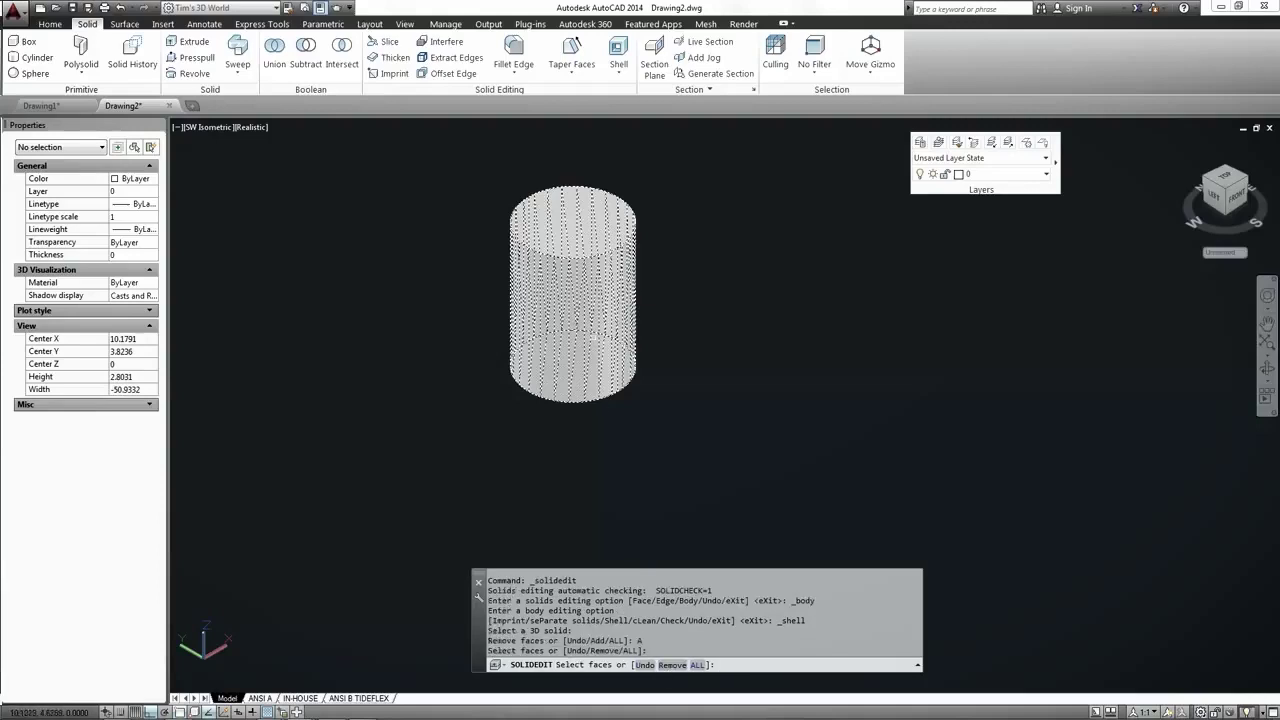
pyautogui.click(670, 665)
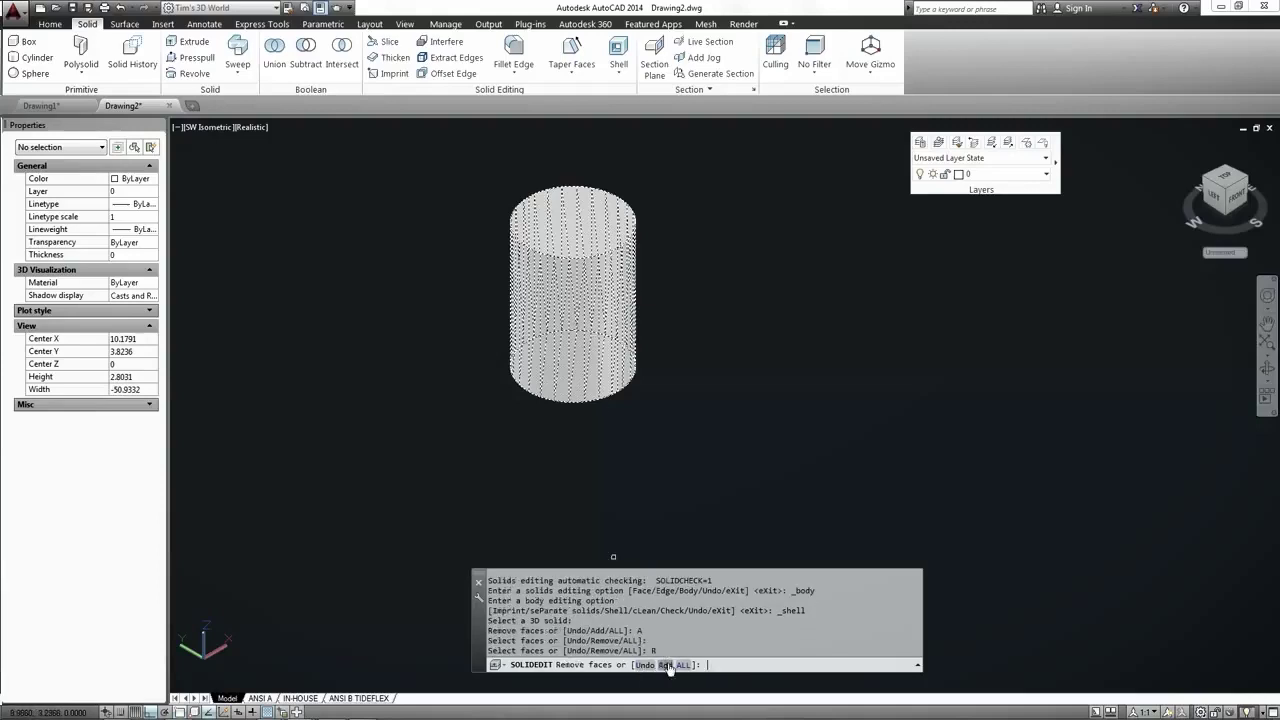
pyautogui.click(557, 217)
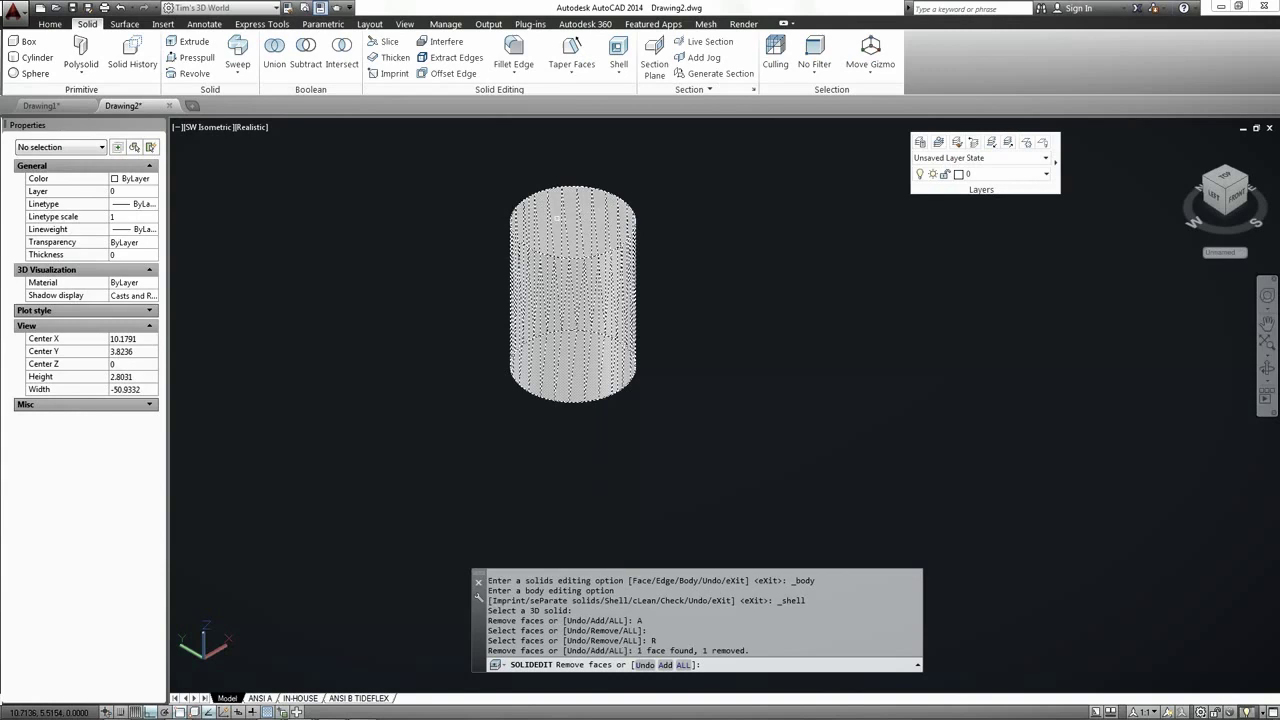
# Remove the cylinder's bottom face as well and apply a 0.1 shell offset
pyautogui.click(1265, 374)
pyautogui.moveTo(794, 306); pyautogui.dragTo(710, 382)
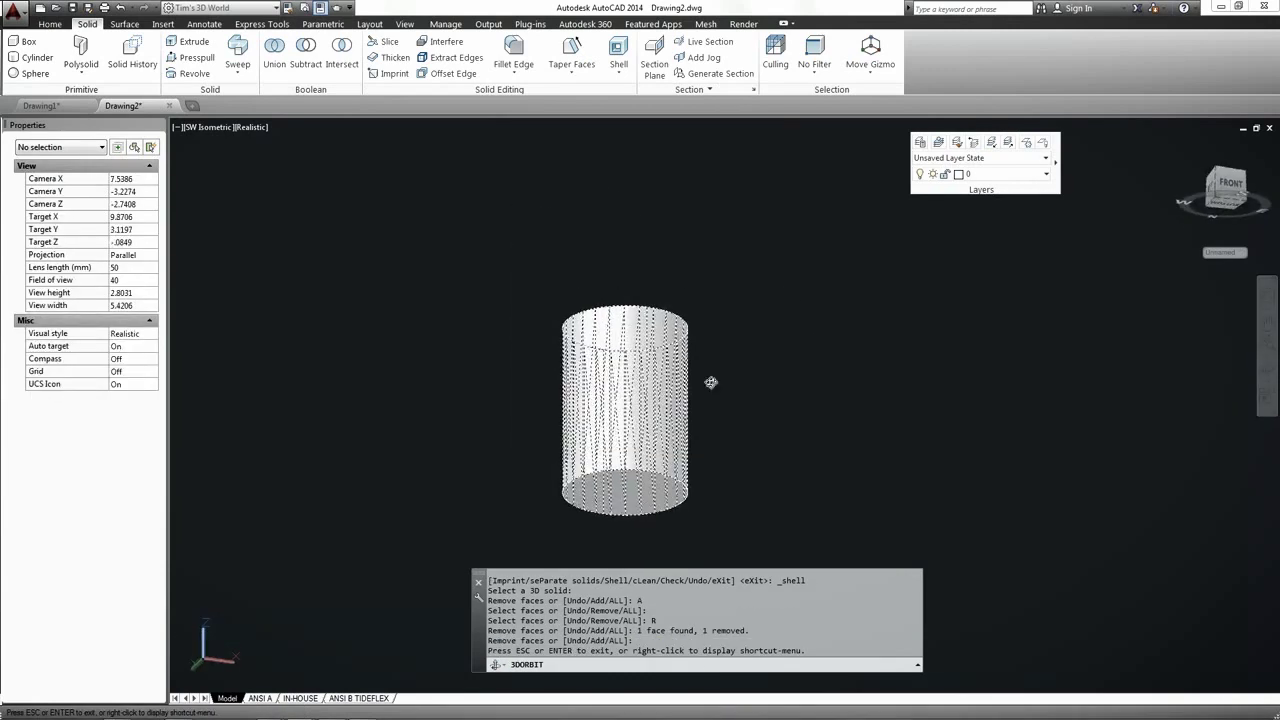
pyautogui.rightClick(718, 448)
pyautogui.click(740, 459)
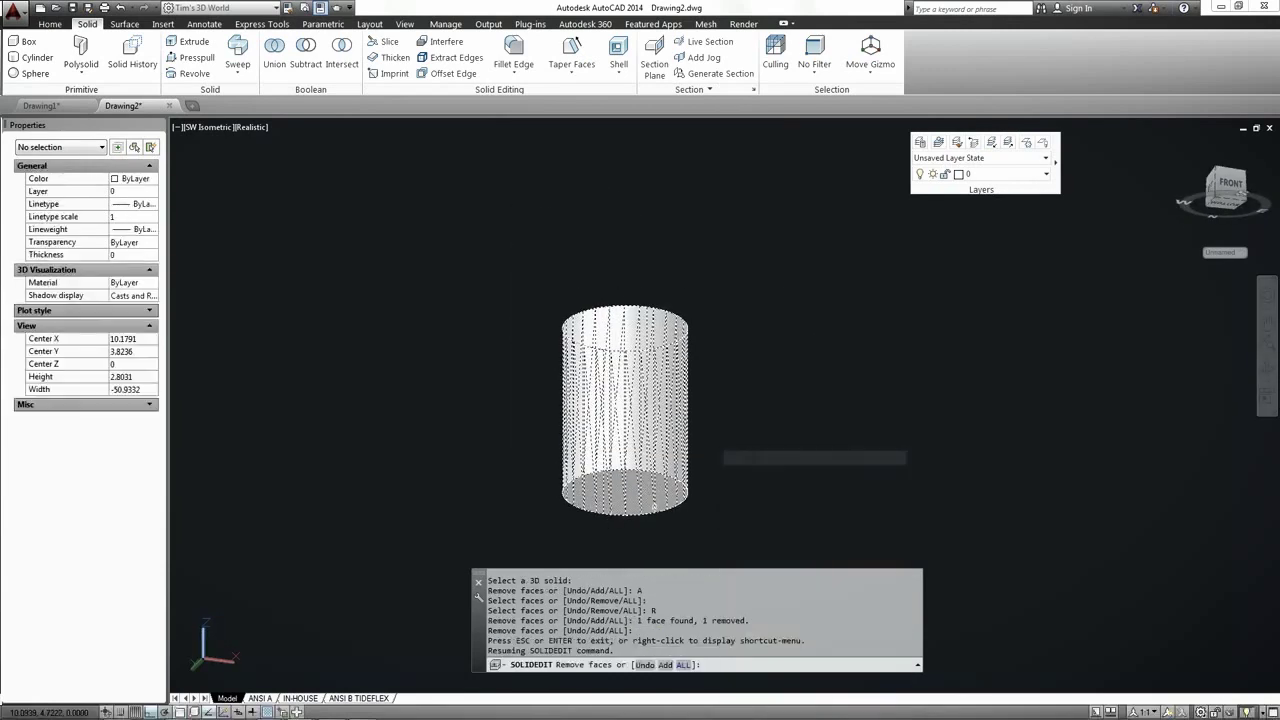
pyautogui.click(639, 508)
pyautogui.rightClick(751, 407)
pyautogui.click(775, 420)
pyautogui.write('.1')
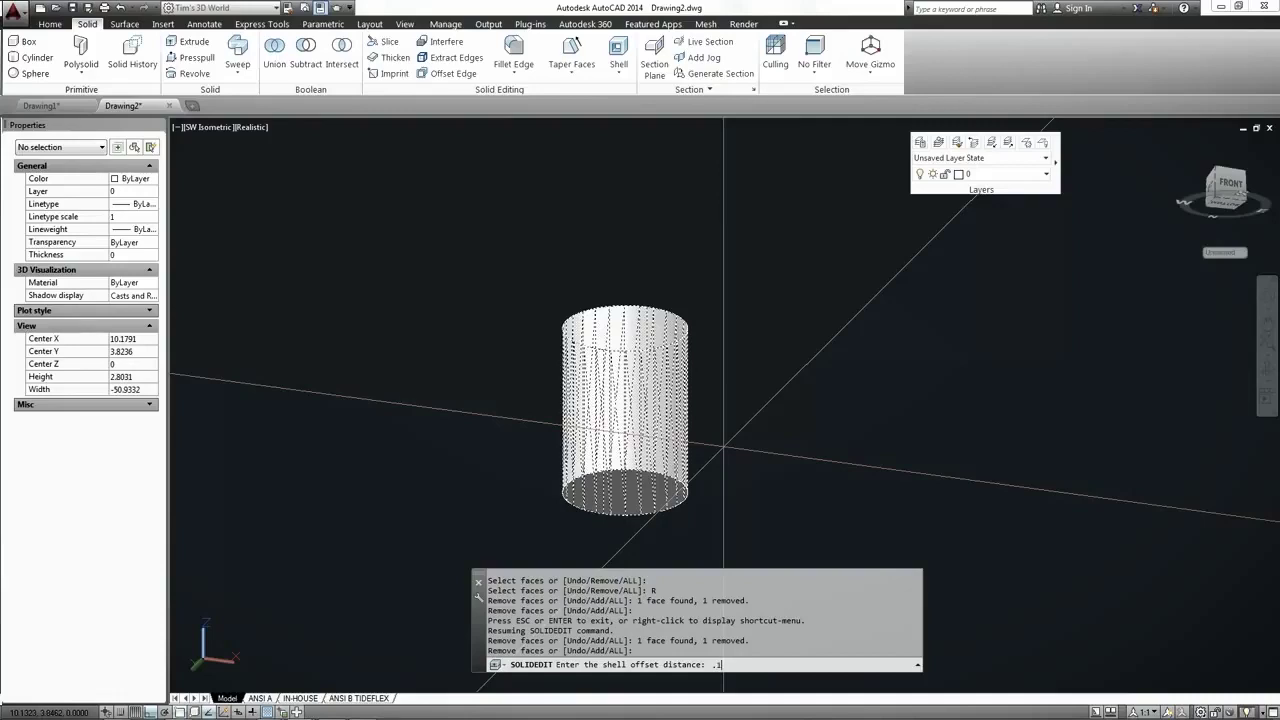
pyautogui.press('Return')
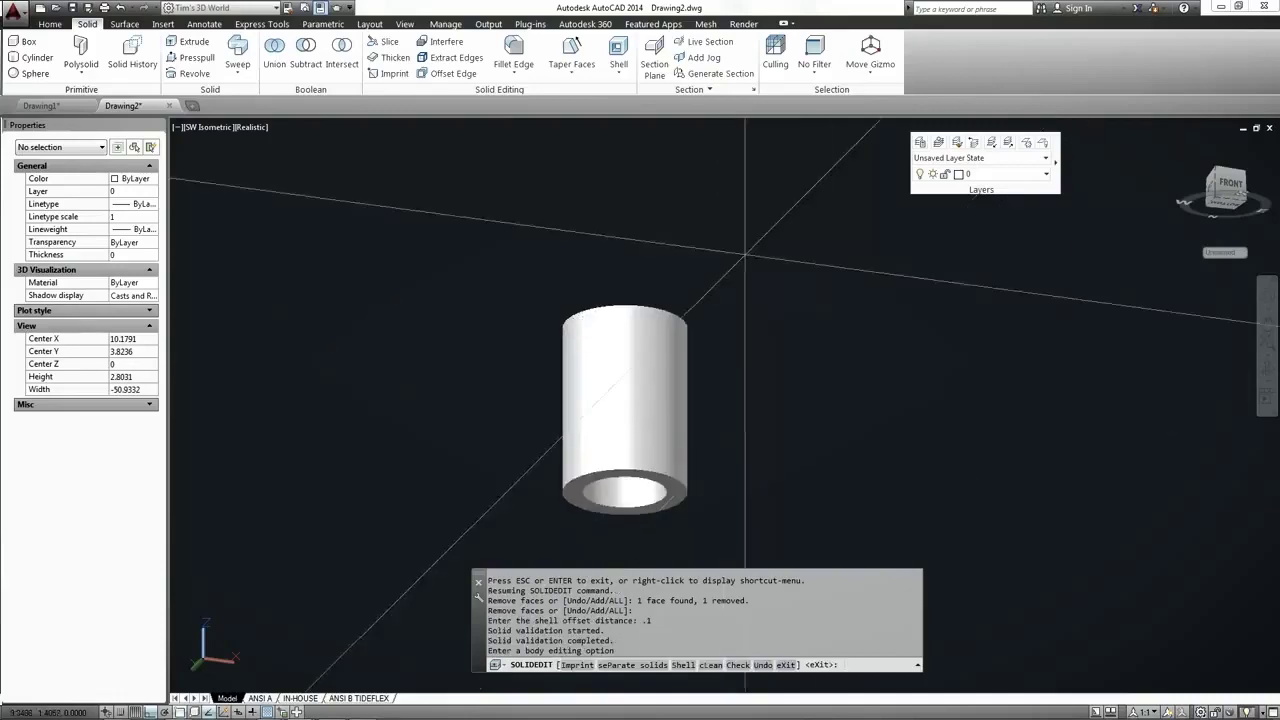
# Finish the body edit, then orbit, pan and zoom to view the tube from above
pyautogui.rightClick(750, 259)
pyautogui.click(760, 254)
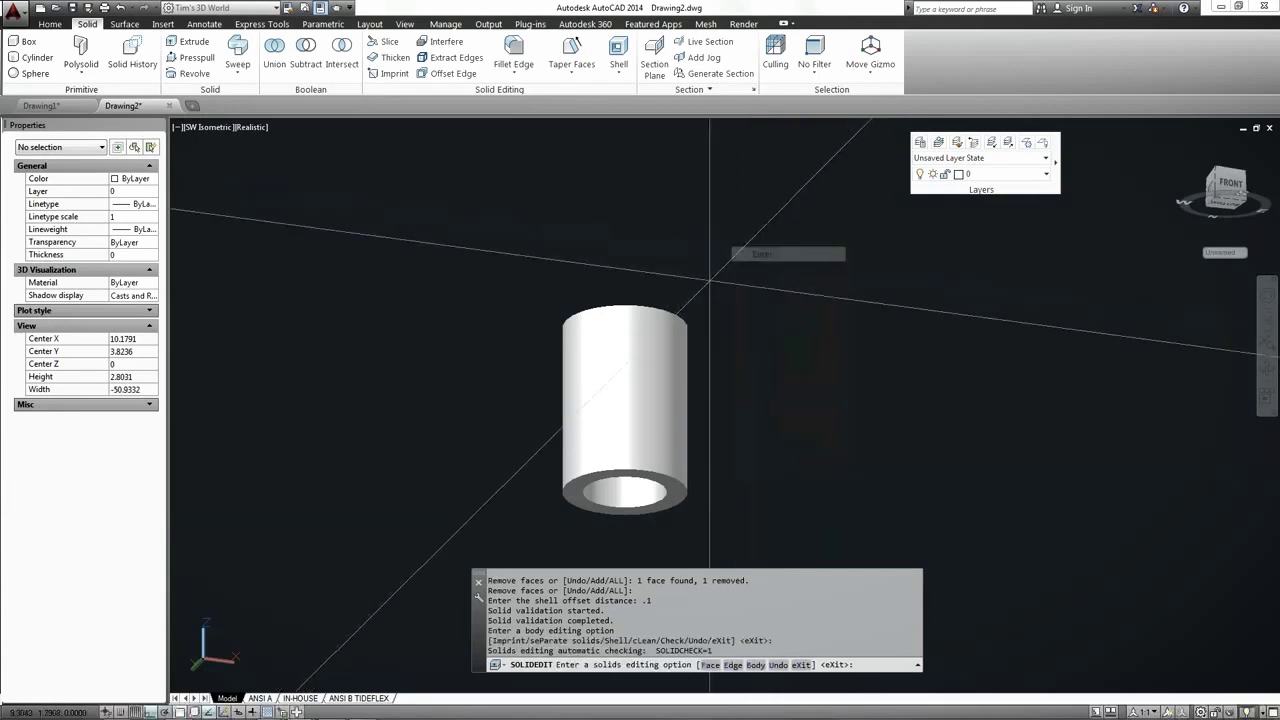
pyautogui.scroll(-2, 765, 258)
pyautogui.click(1265, 369)
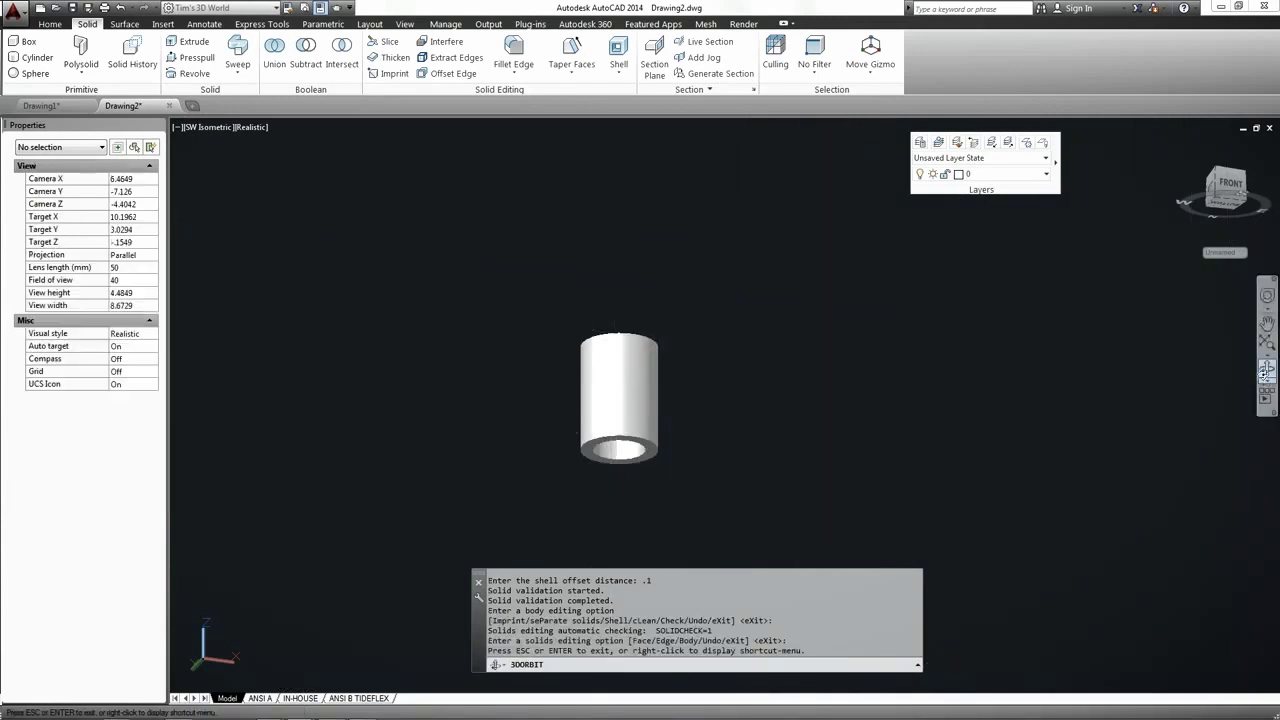
pyautogui.moveTo(747, 375); pyautogui.dragTo(737, 408)
pyautogui.moveTo(557, 249)
pyautogui.mouseDown(button='middle')
pyautogui.moveTo(523, 255)
pyautogui.moveTo(443, 347)
pyautogui.mouseUp(button='middle')
pyautogui.scroll(2, 443, 373)
pyautogui.scroll(2, 450, 400)
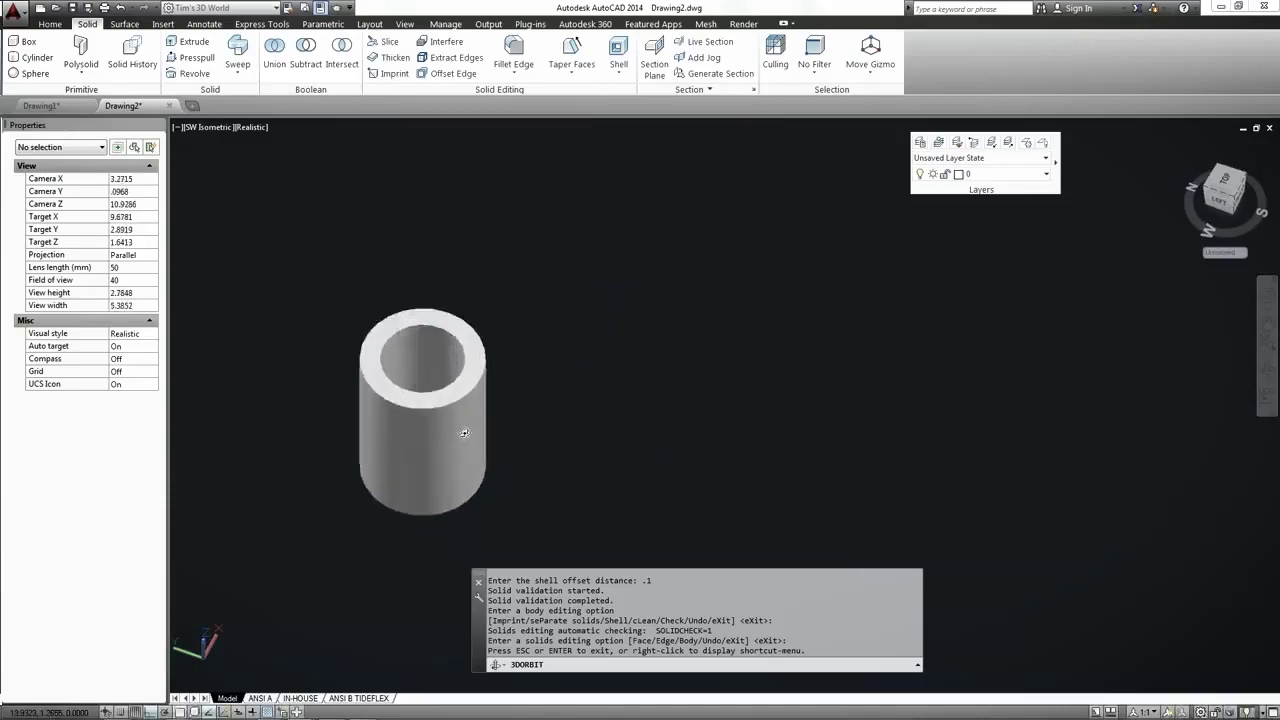
pyautogui.scroll(1, 458, 428)
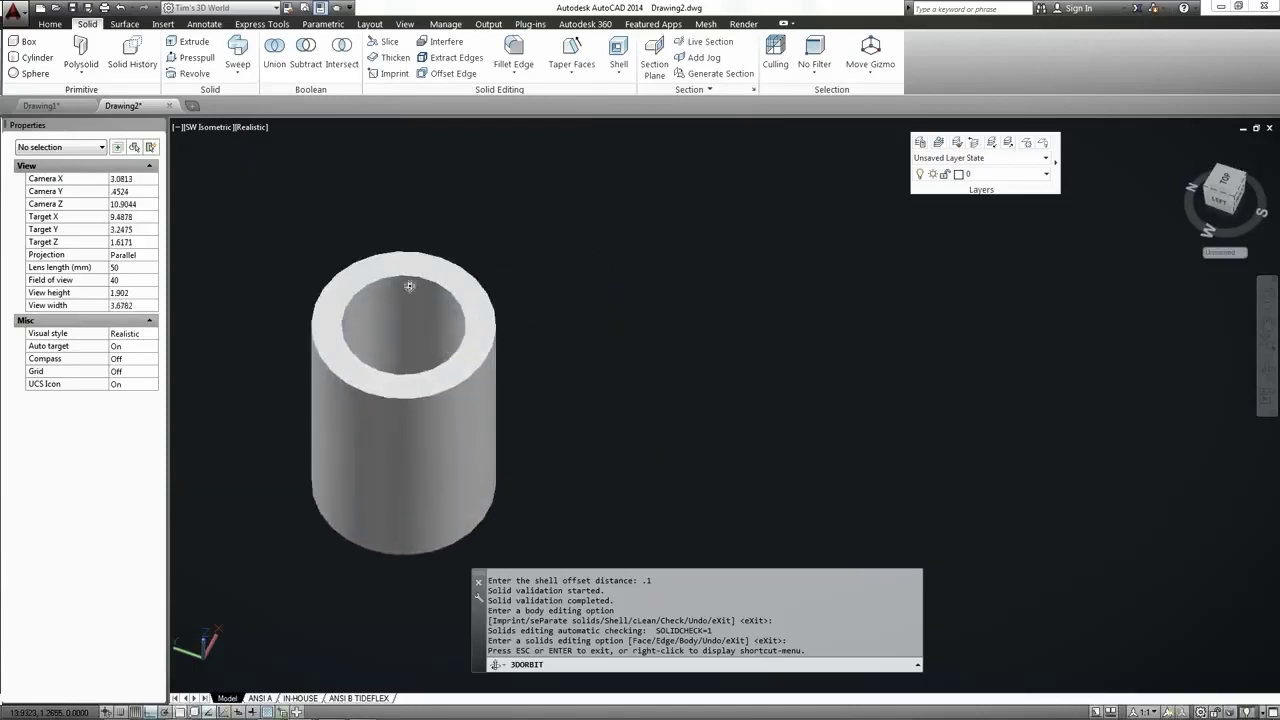
pyautogui.rightClick(511, 238)
pyautogui.click(528, 243)
# Try the Top preset view and cancel the unfinished solid editing command
pyautogui.click(207, 127)
pyautogui.click(205, 130)
pyautogui.click(205, 130)
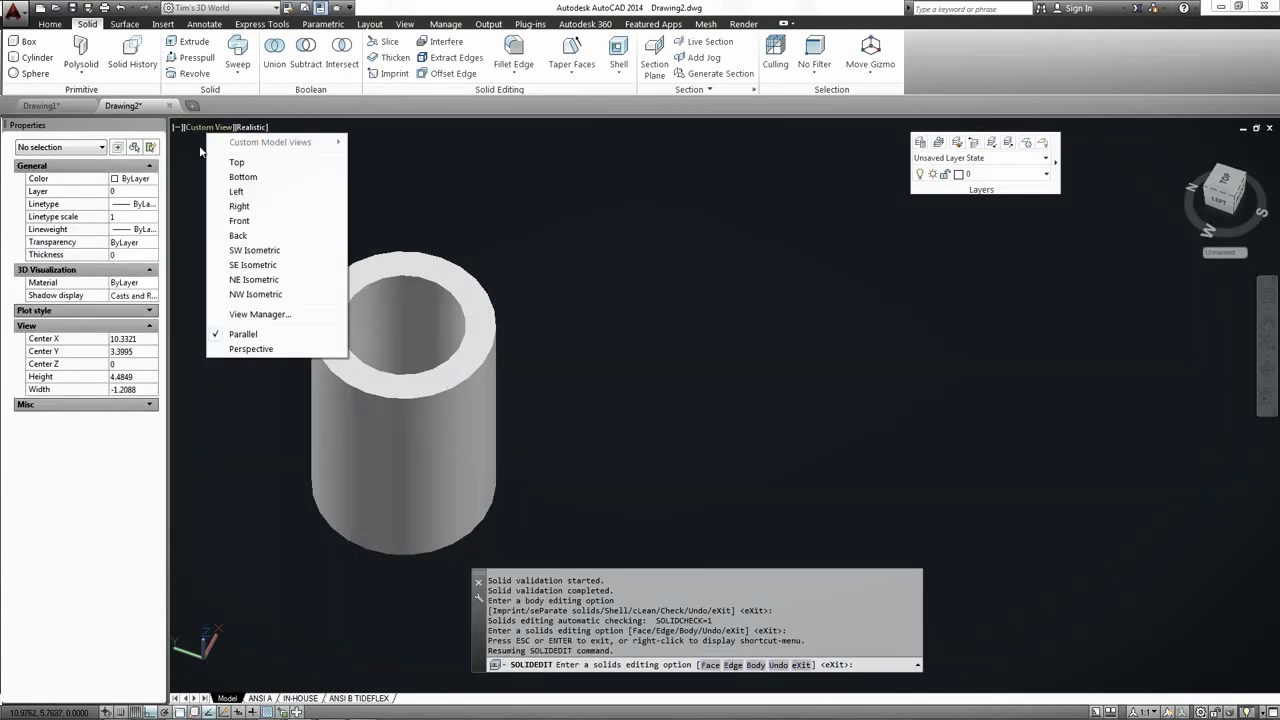
pyautogui.click(218, 158)
pyautogui.click(194, 126)
pyautogui.click(218, 158)
pyautogui.press('Escape')
pyautogui.press('Escape')
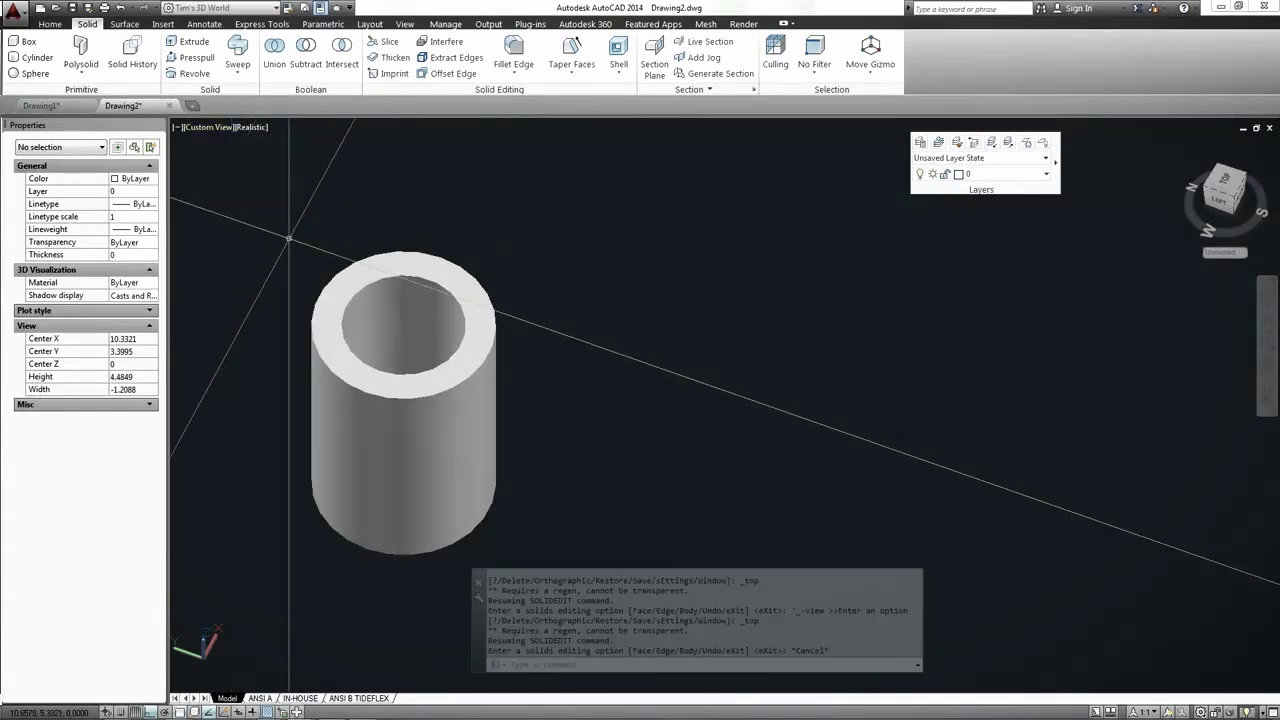
# Look straight down on the tube in Top view, recentre and zoom on the ring
pyautogui.click(206, 127)
pyautogui.click(232, 160)
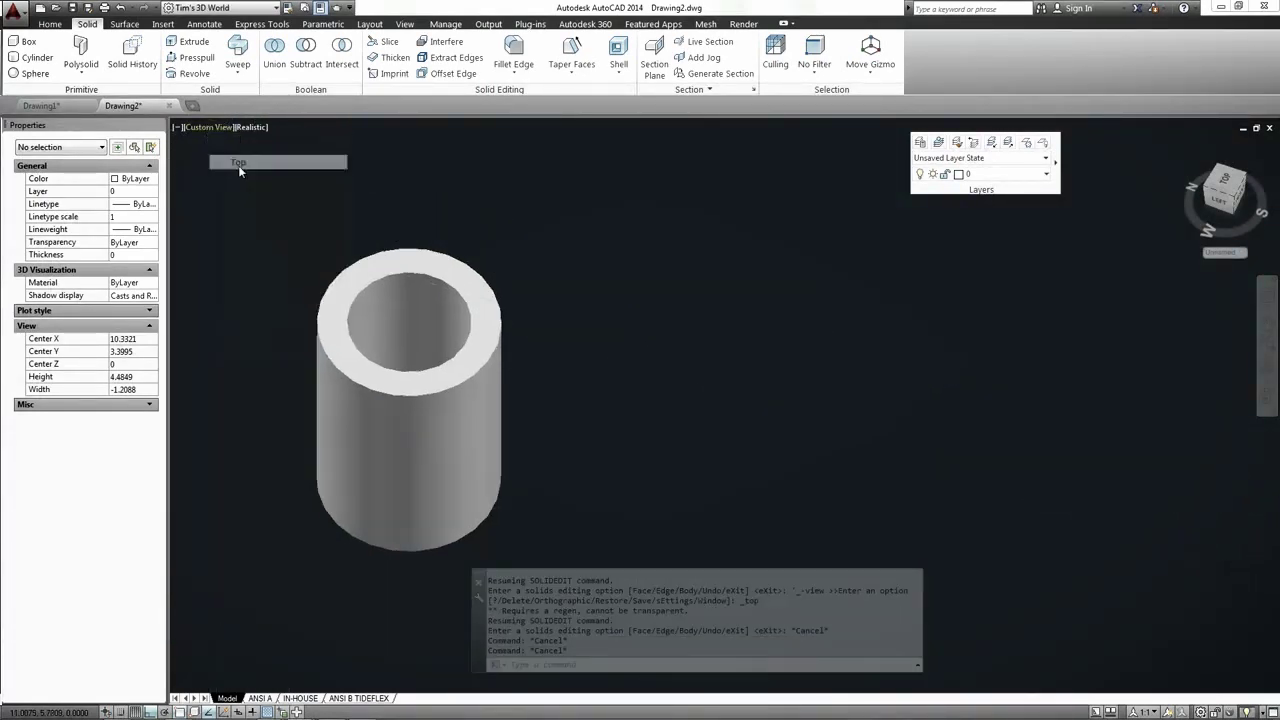
pyautogui.moveTo(582, 337); pyautogui.dragTo(423, 386, button='middle')
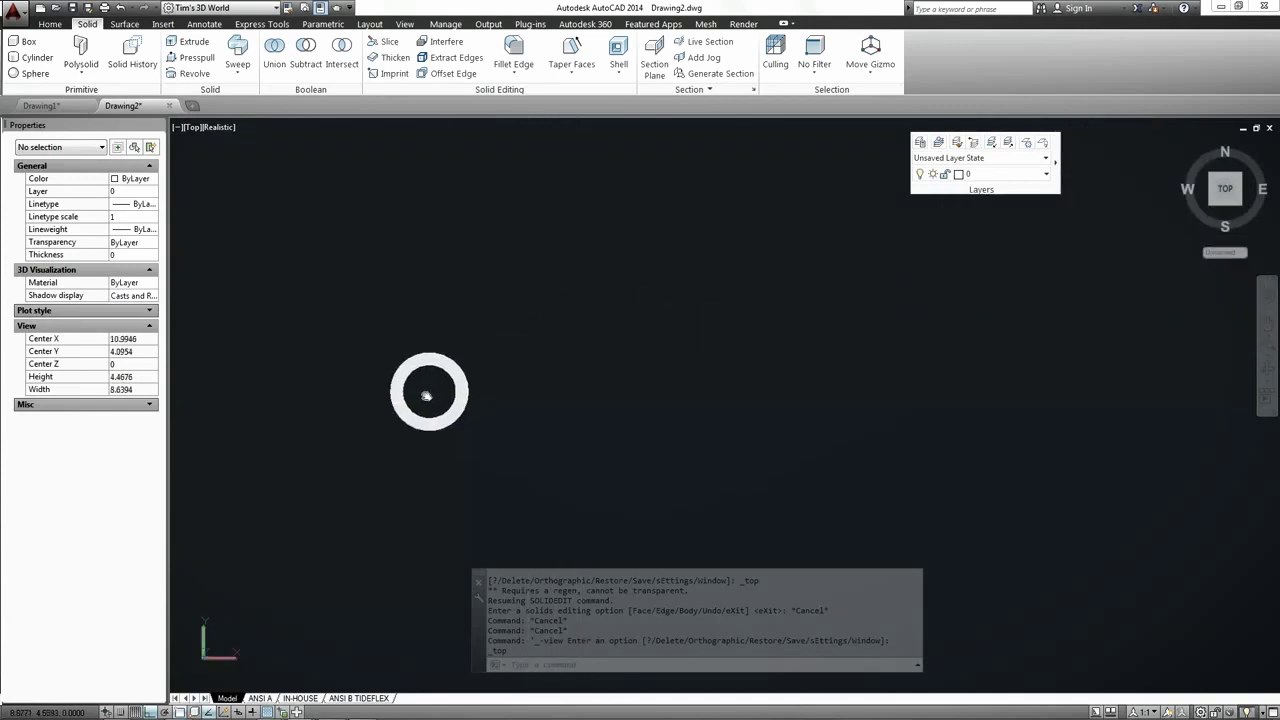
pyautogui.scroll(3, 423, 386)
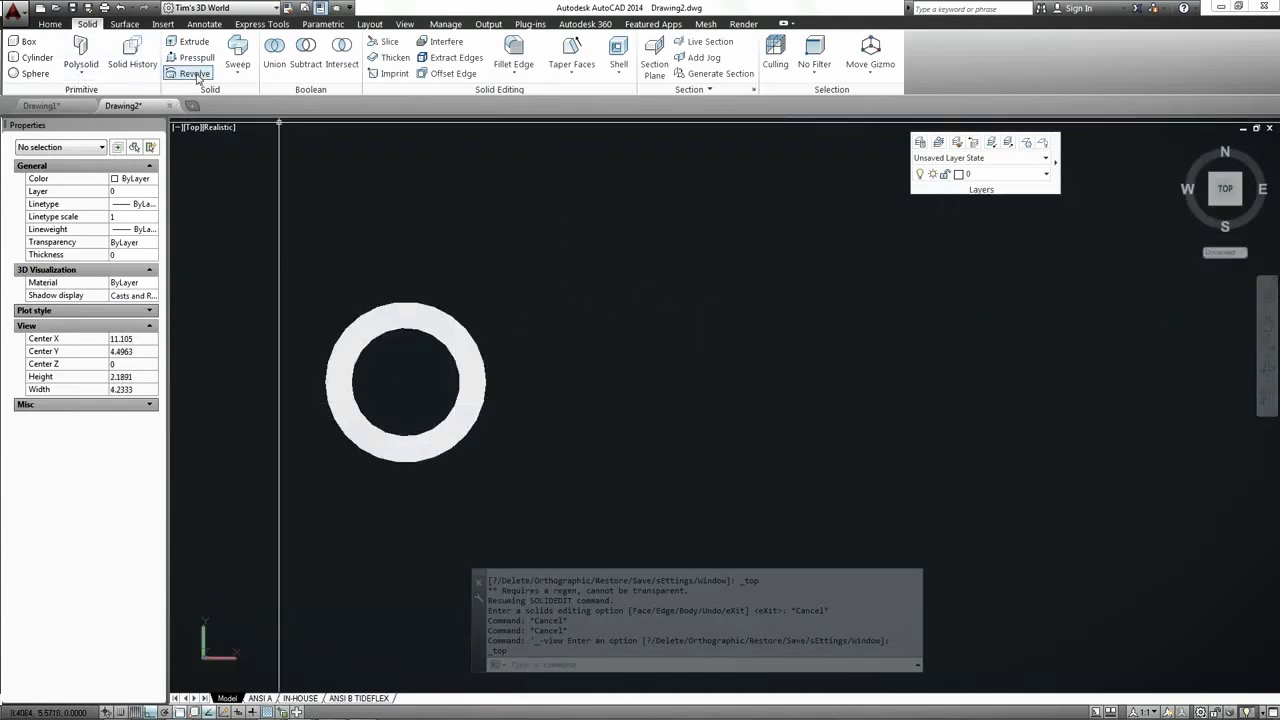
pyautogui.click(55, 24)
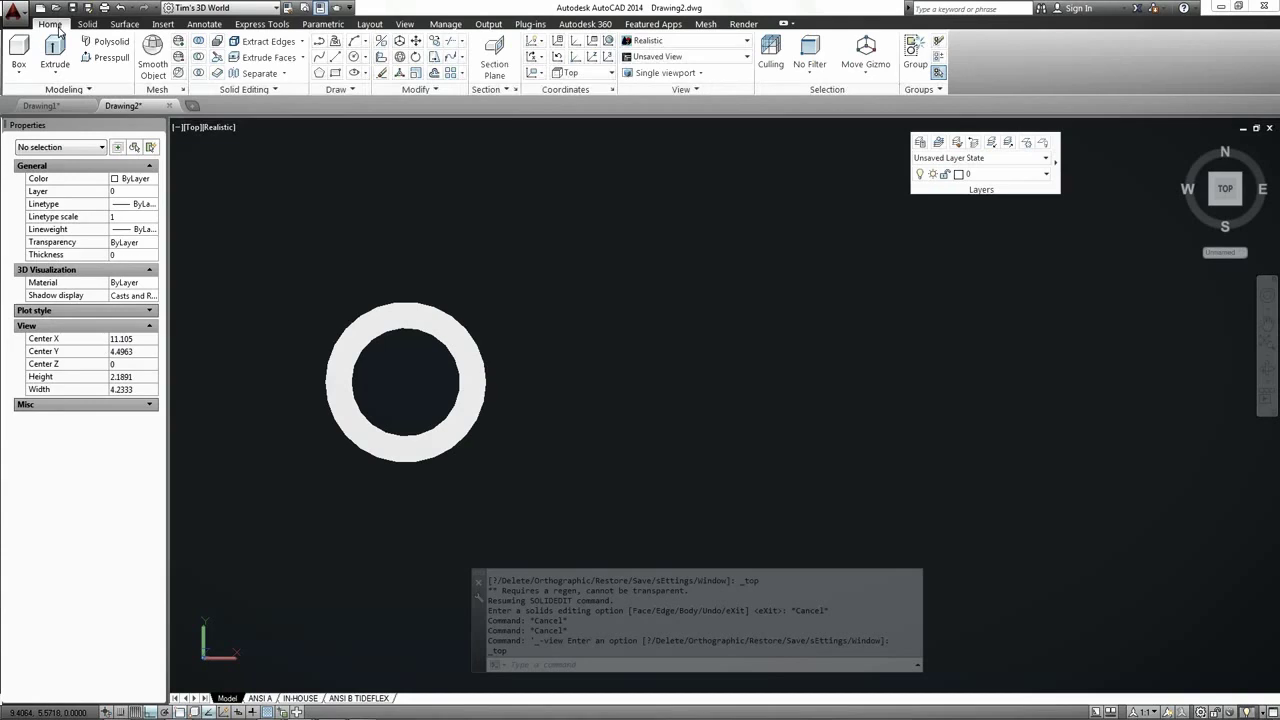
# Draw a circle of radius .2871 to the right of the tube
pyautogui.click(354, 57)
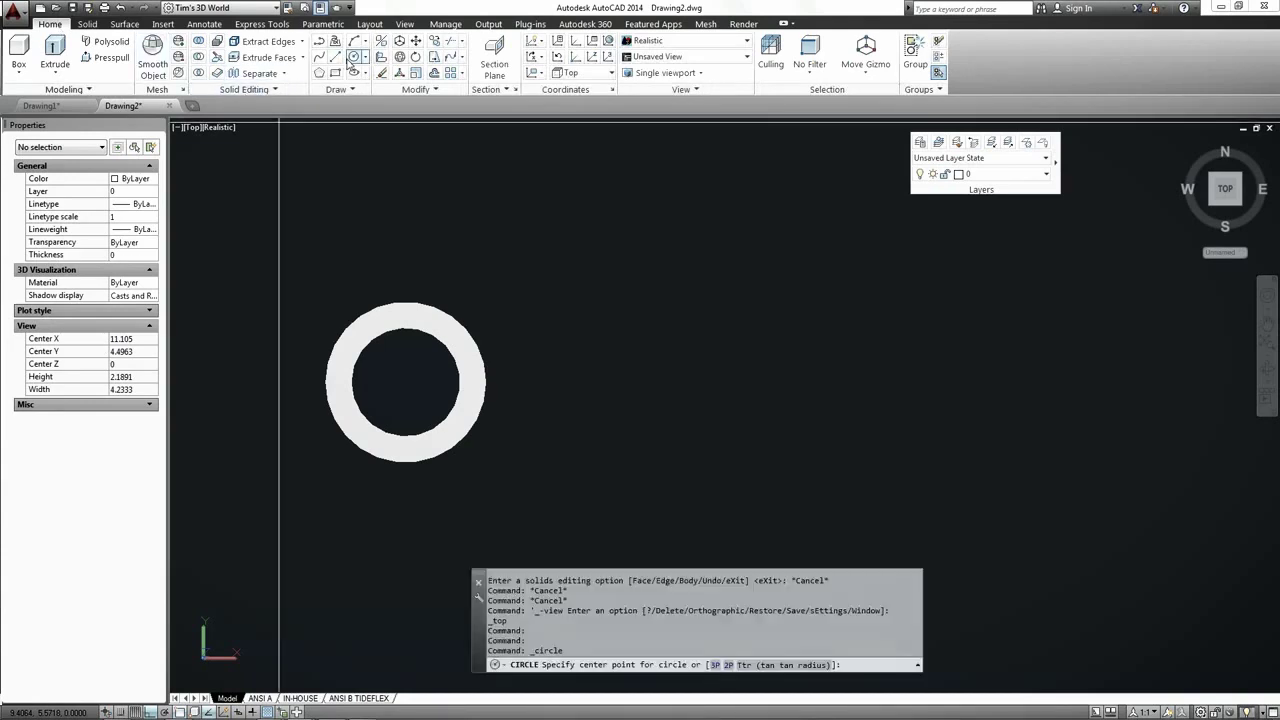
pyautogui.click(736, 382)
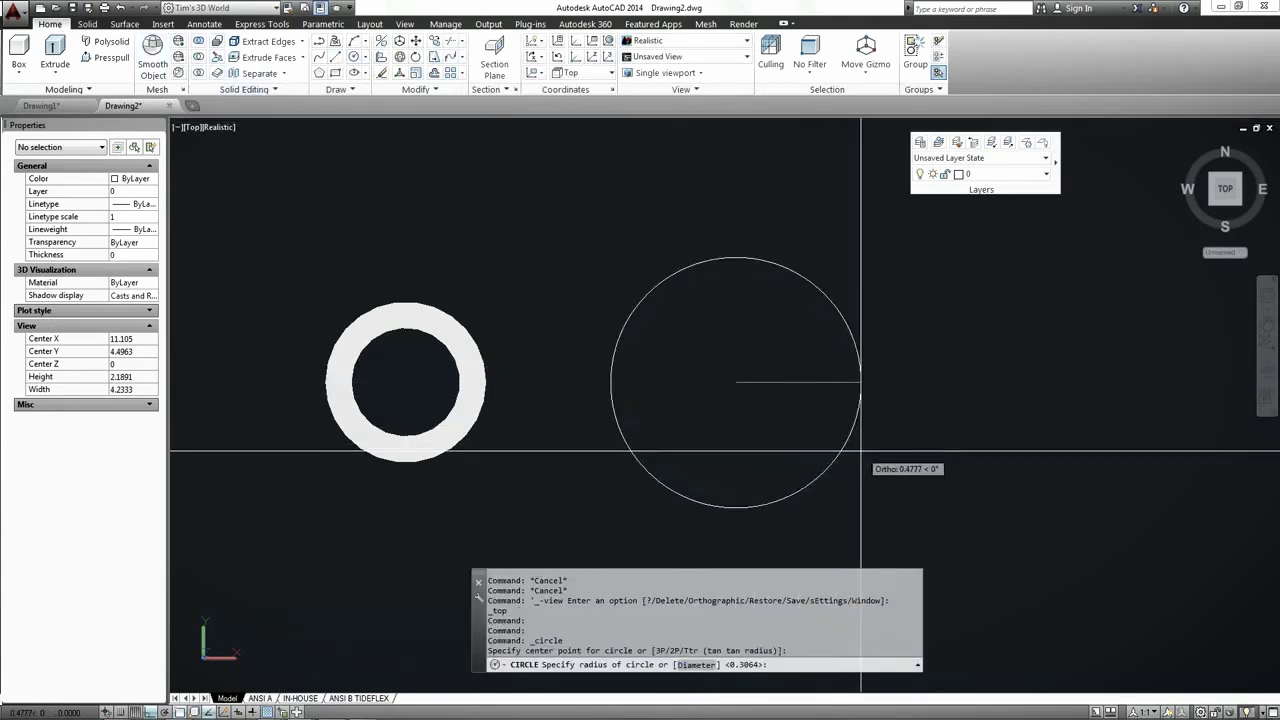
pyautogui.click(812, 423)
pyautogui.click(829, 394)
pyautogui.click(610, 326)
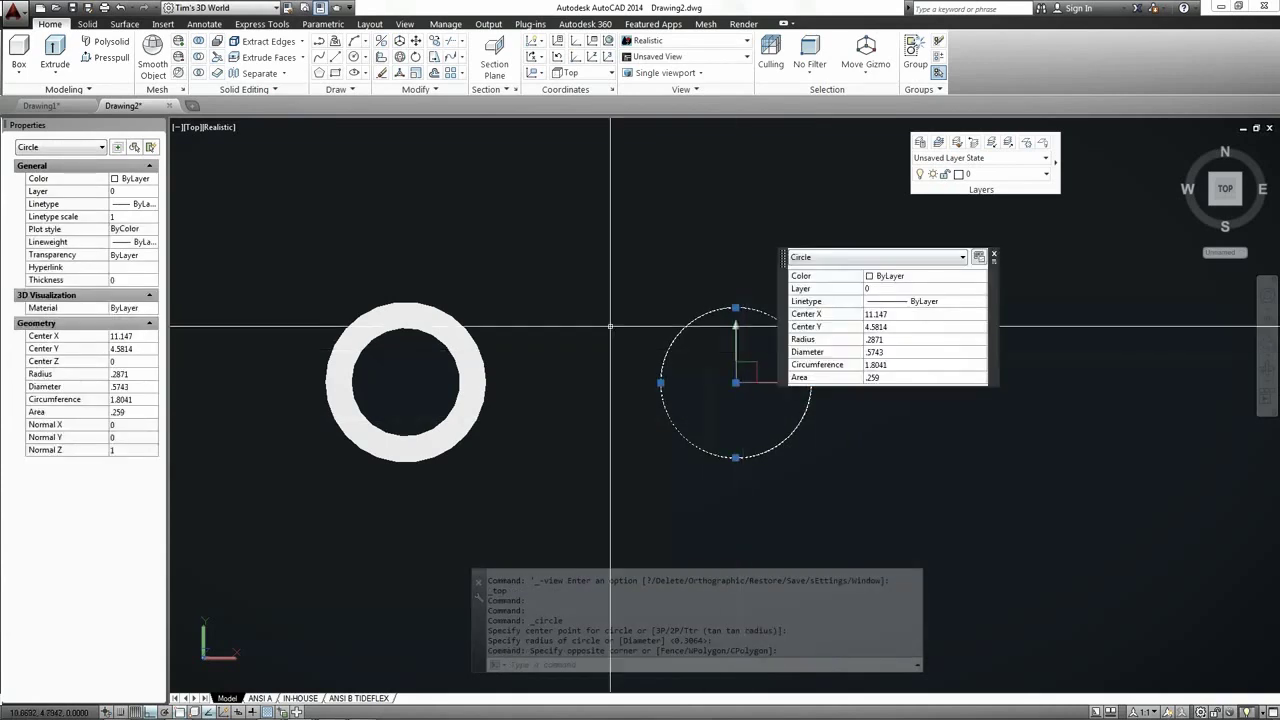
# Draw a .0762-radius circle at its centre and move it onto the larger circle's left edge
pyautogui.click(354, 57)
pyautogui.click(735, 383)
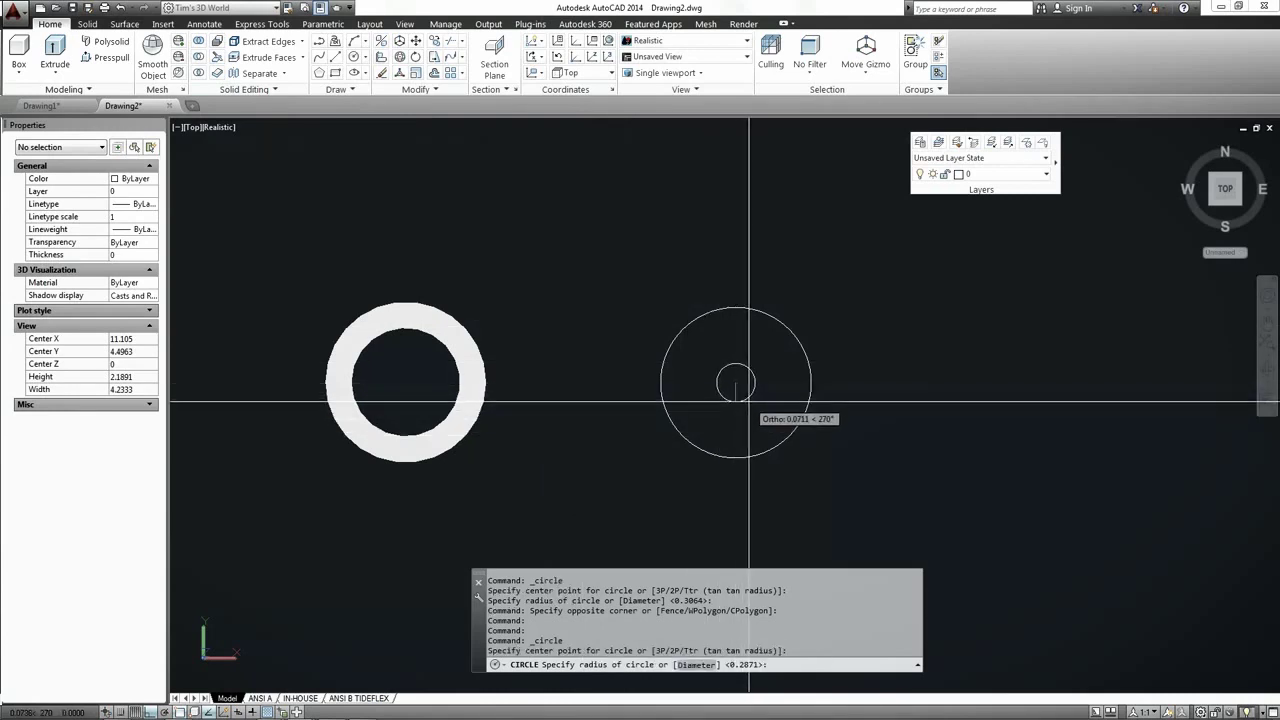
pyautogui.click(740, 402)
pyautogui.click(754, 398)
pyautogui.click(712, 351)
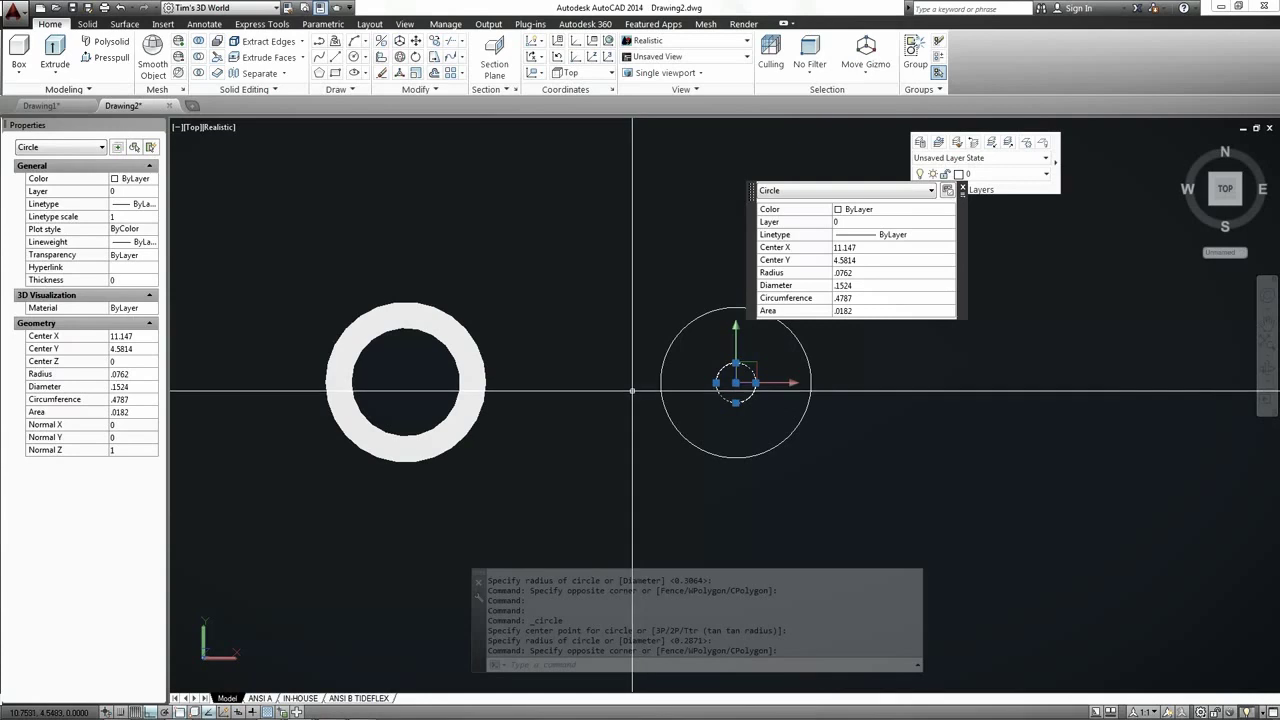
pyautogui.write('m')
pyautogui.press('Return')
pyautogui.click(716, 383)
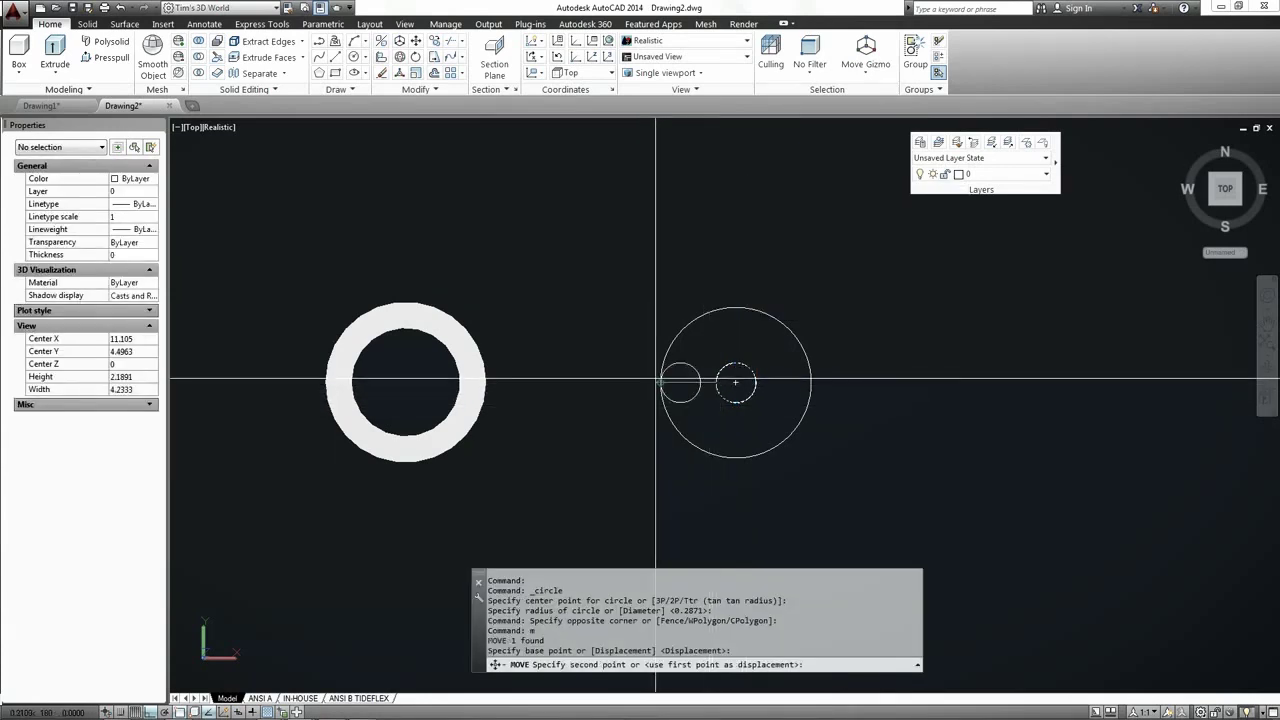
pyautogui.click(657, 381)
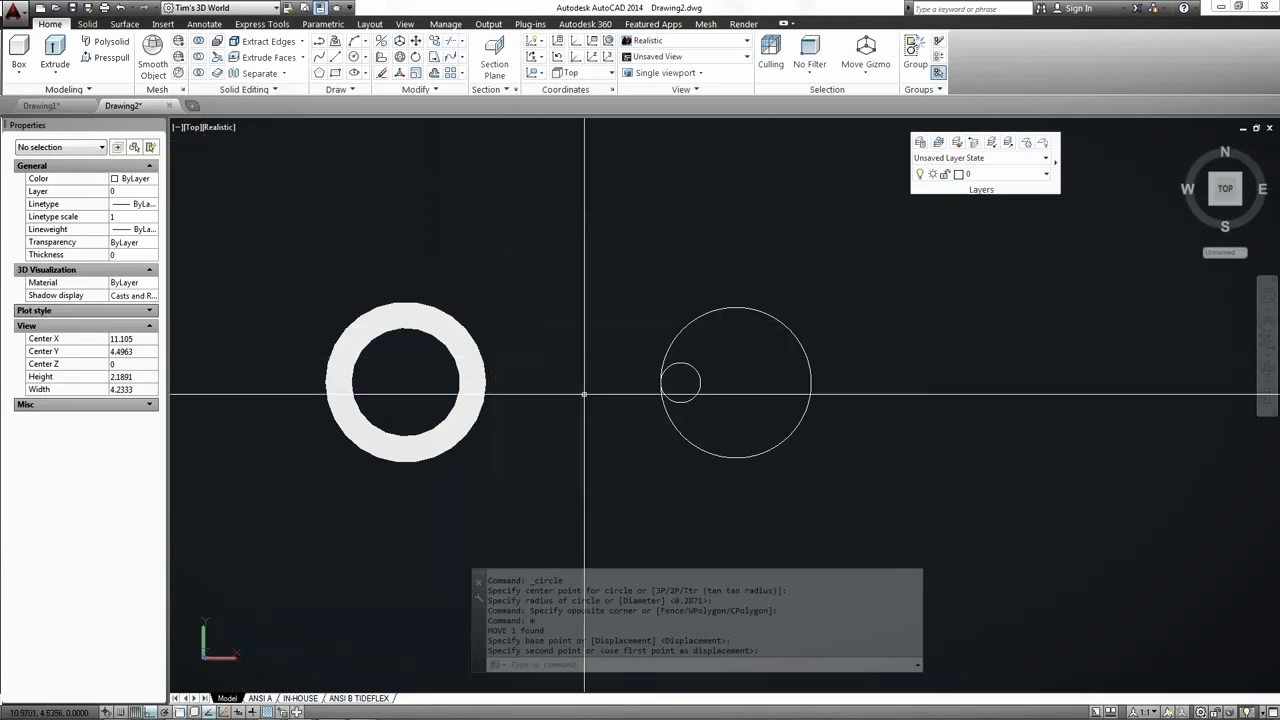
# Resize the small circle to radius .1576 and move it inside, tangent to the left edge
pyautogui.click(700, 382)
pyautogui.click(700, 382)
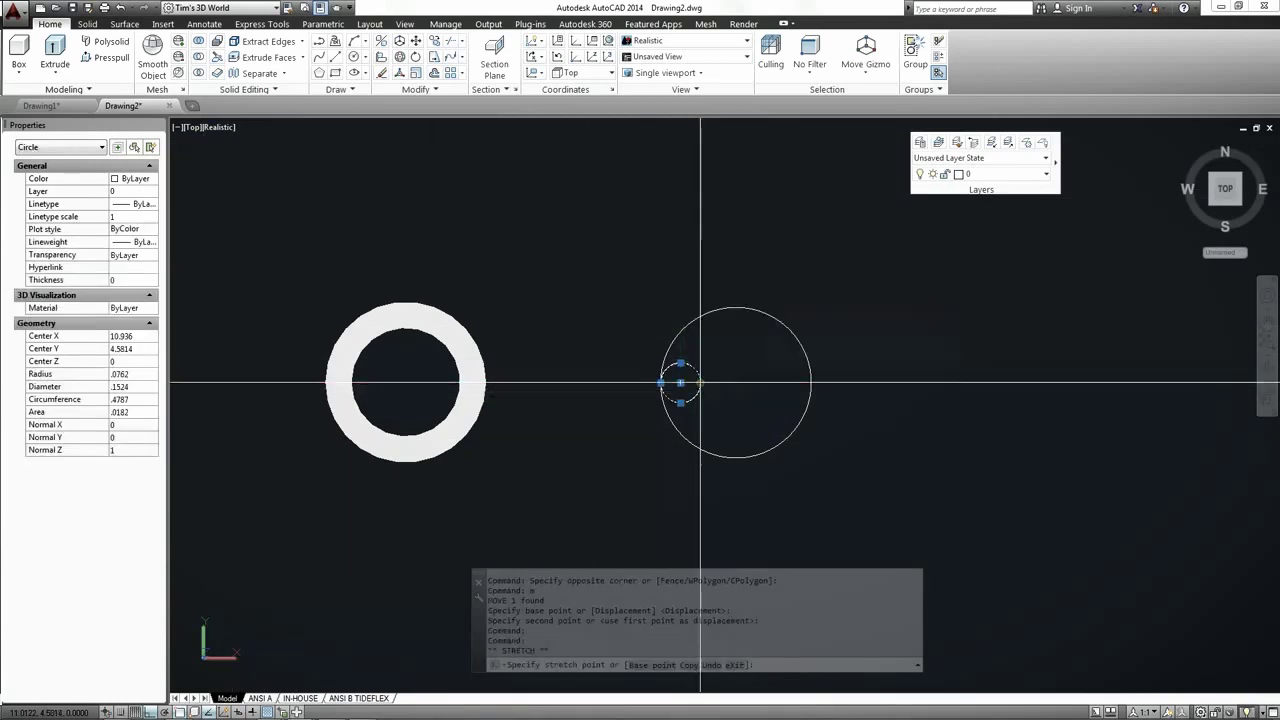
pyautogui.click(722, 382)
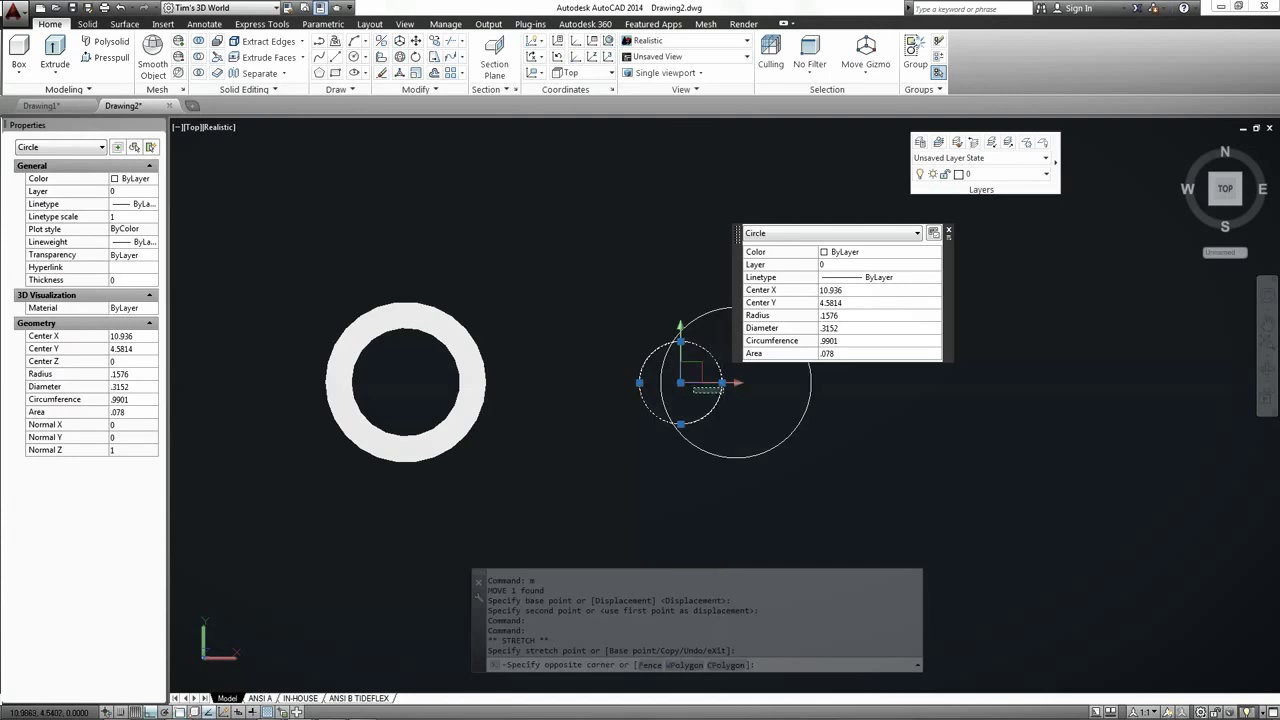
pyautogui.click(640, 382)
pyautogui.write('m')
pyautogui.press('Return')
pyautogui.click(640, 382)
pyautogui.click(660, 382)
pyautogui.moveTo(650, 404); pyautogui.dragTo(566, 400, button='middle')
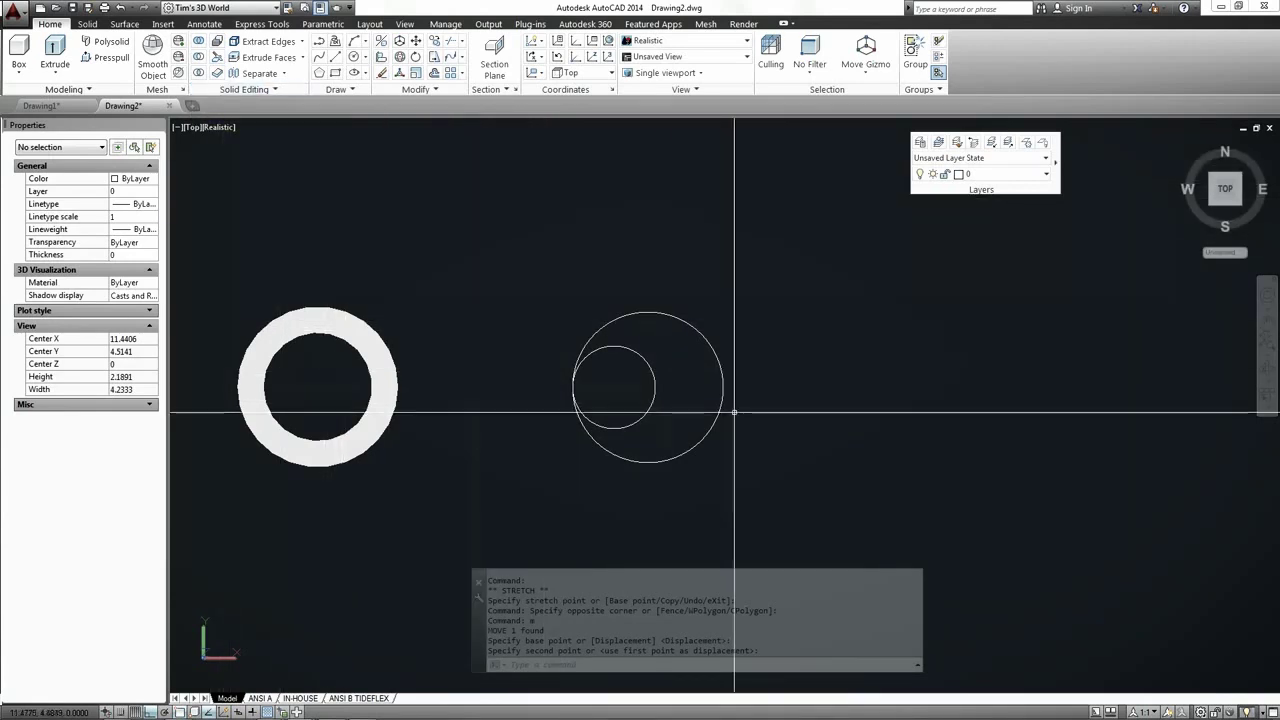
# View the model from SW Isometric and orbit to a lower angle on the tube and circles
pyautogui.click(186, 127)
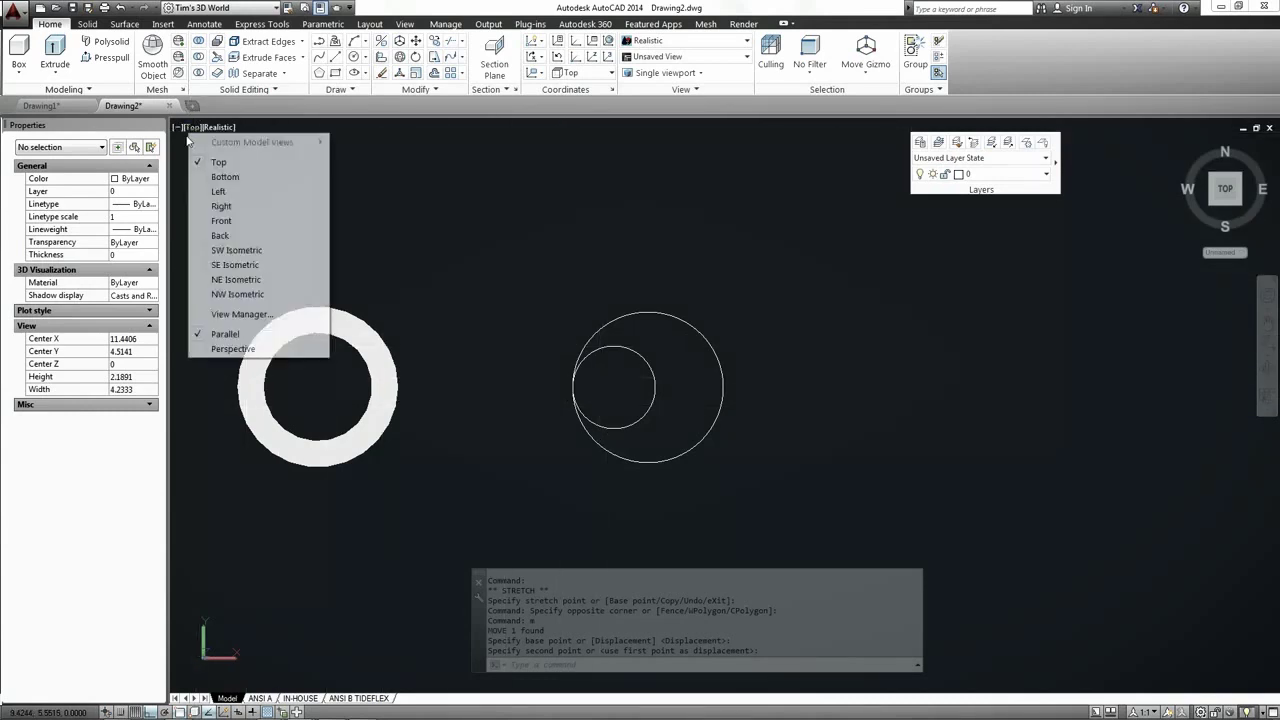
pyautogui.click(233, 252)
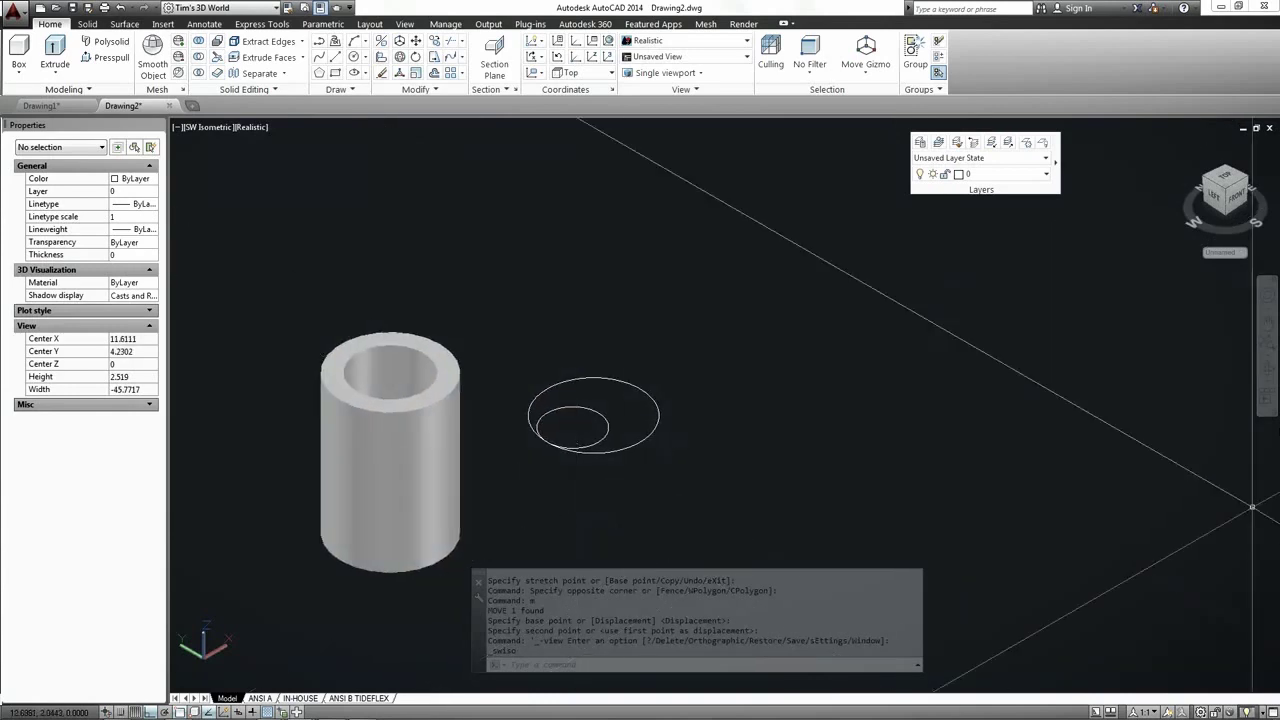
pyautogui.click(1266, 385)
pyautogui.moveTo(600, 600)
pyautogui.mouseDown()
pyautogui.moveTo(618, 451)
pyautogui.moveTo(531, 451)
pyautogui.moveTo(726, 440)
pyautogui.moveTo(810, 512)
pyautogui.moveTo(940, 483)
pyautogui.mouseUp()
pyautogui.rightClick(940, 478)
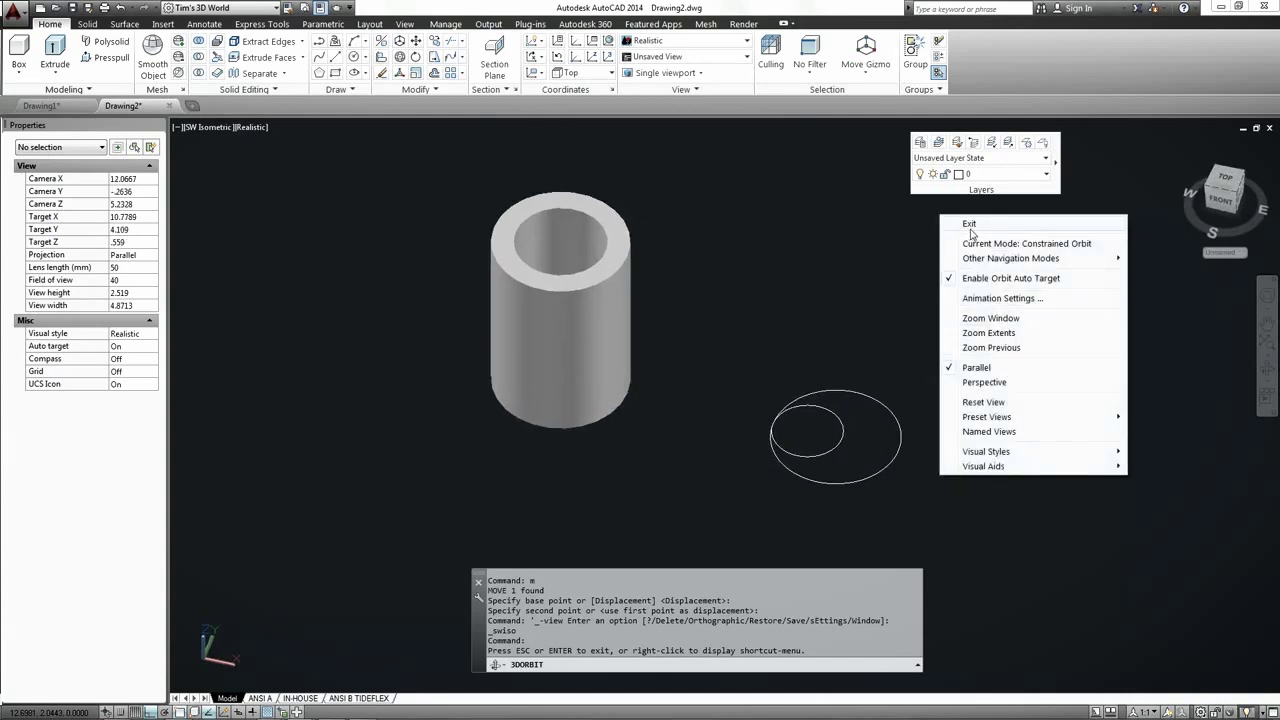
pyautogui.click(969, 225)
pyautogui.click(977, 508)
# Copy both circles 0.1893 units straight up with the CO command
pyautogui.click(754, 366)
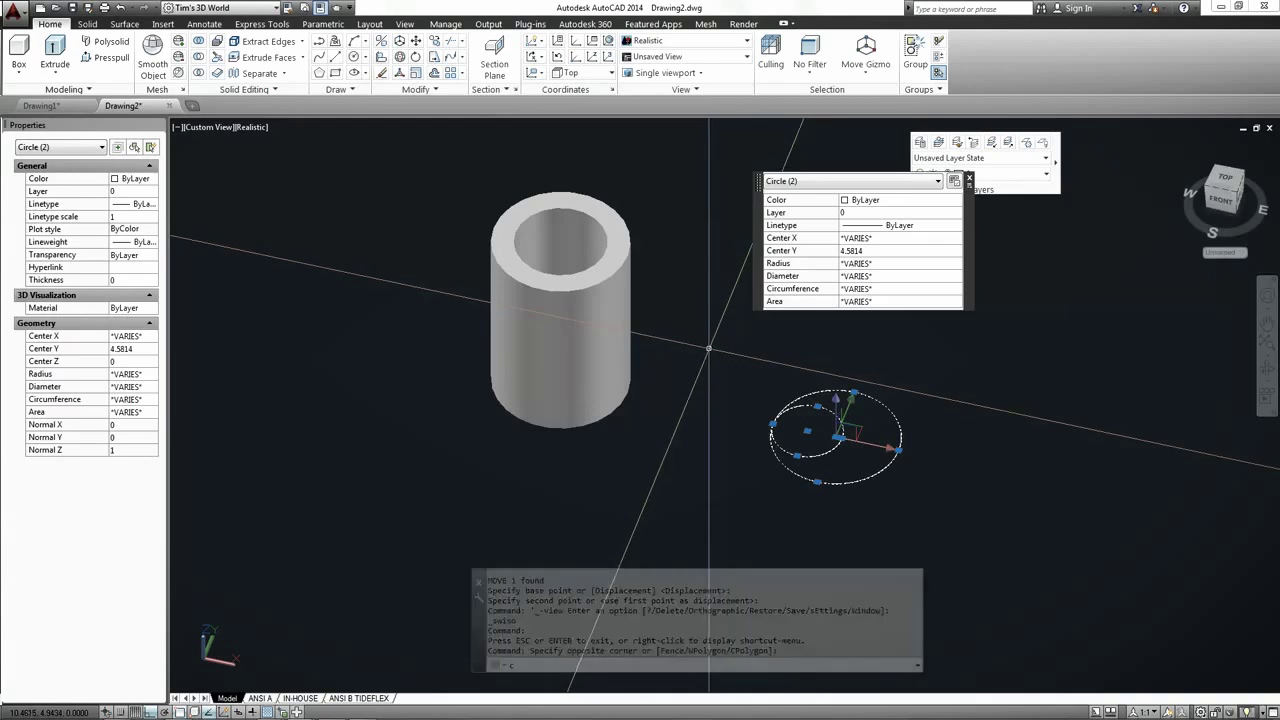
pyautogui.write('co')
pyautogui.press('Return')
pyautogui.scroll(3, 710, 370)
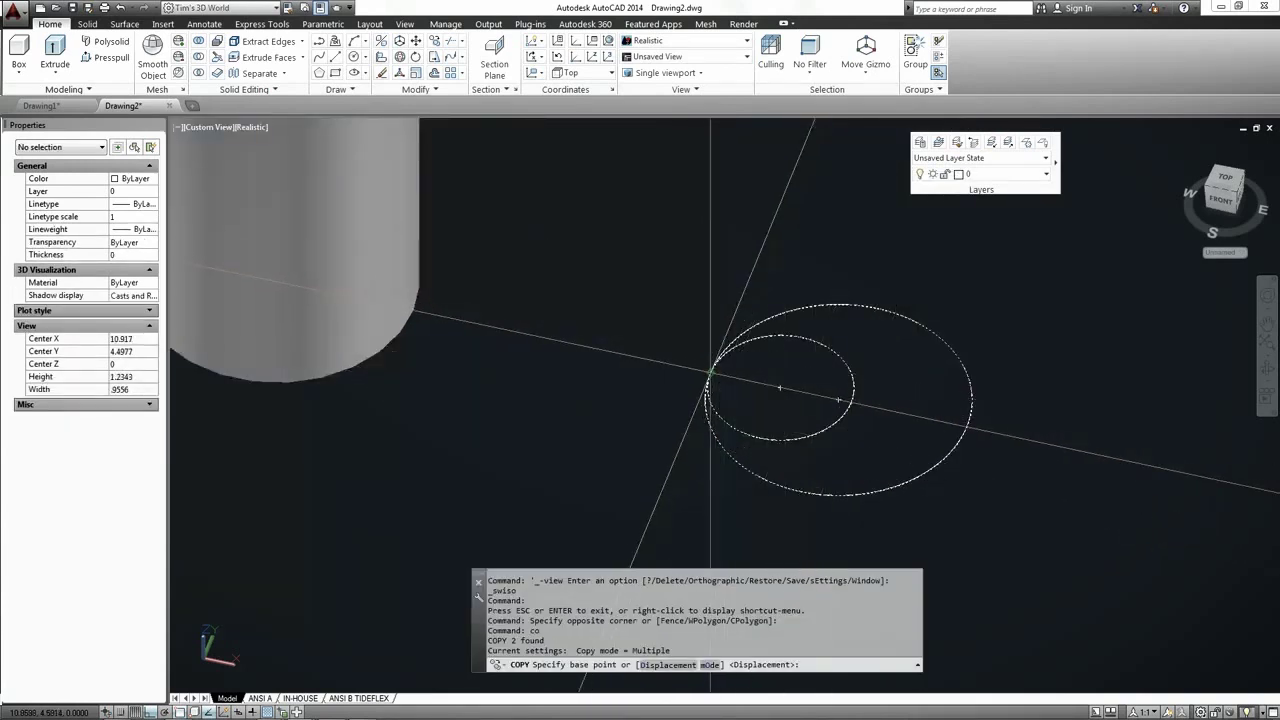
pyautogui.click(710, 372)
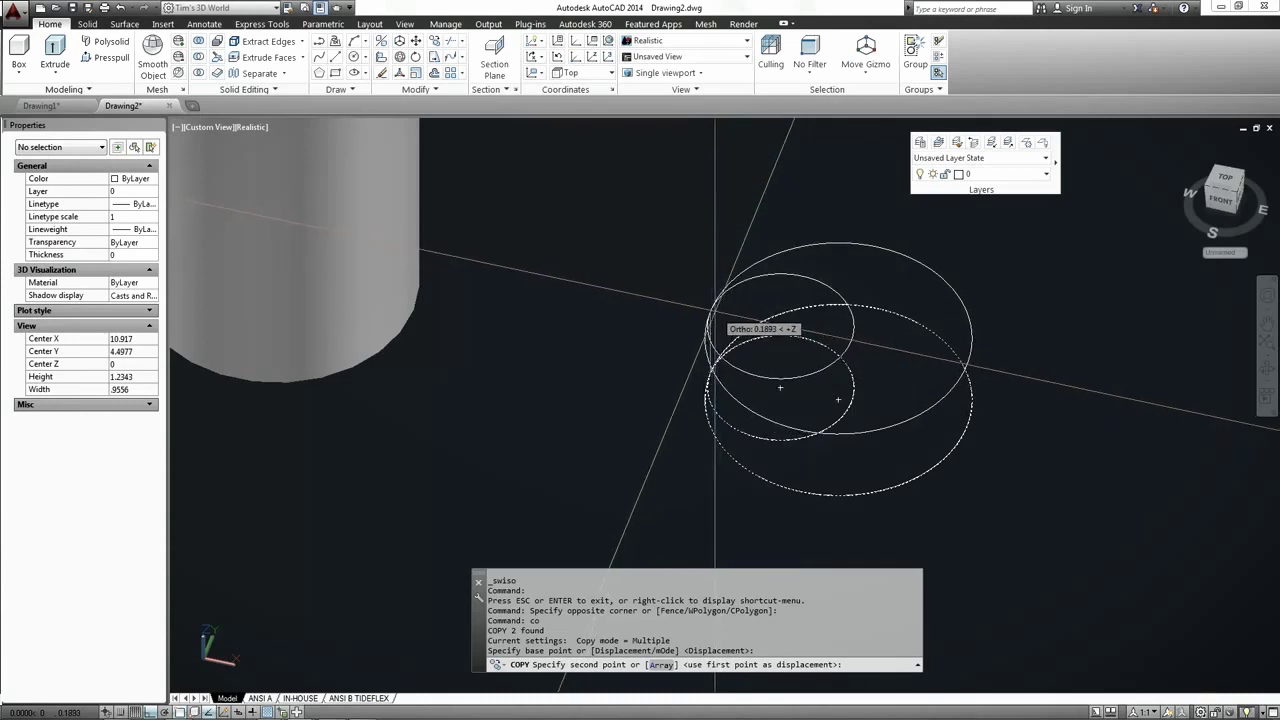
pyautogui.click(714, 311)
pyautogui.rightClick(760, 297)
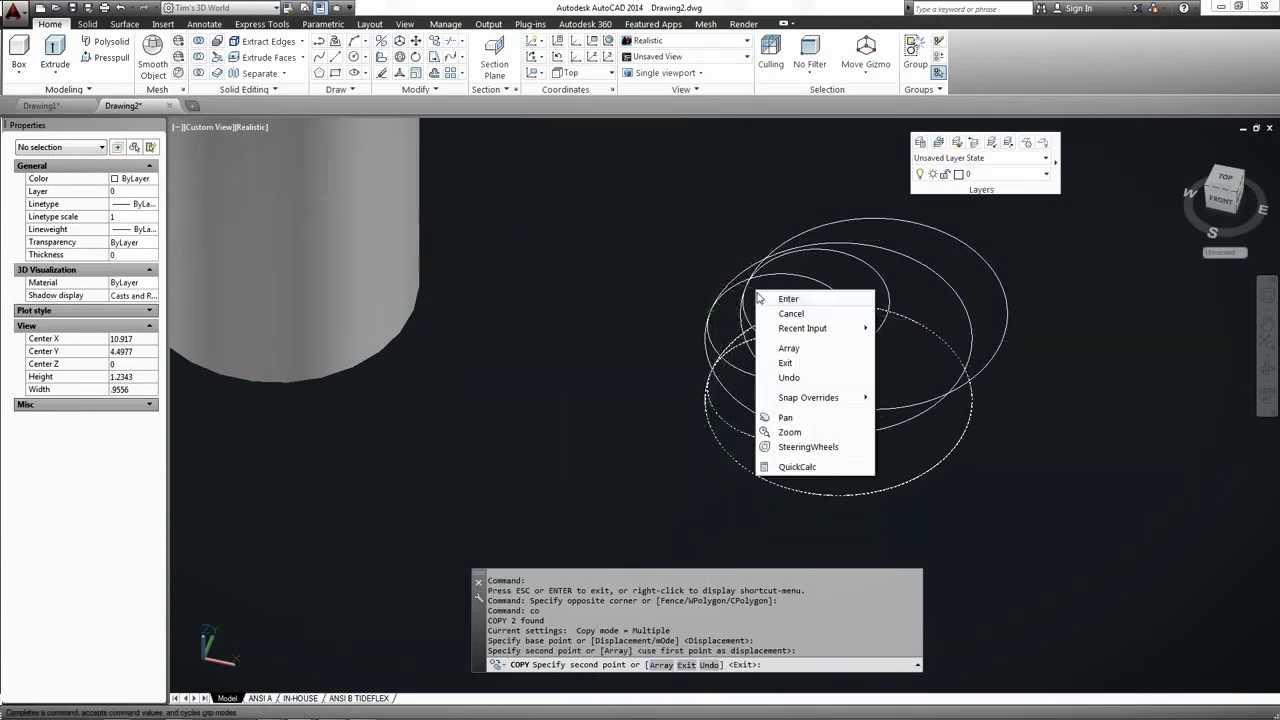
pyautogui.click(787, 300)
pyautogui.scroll(-1, 740, 400)
# Select the two copied upper circles
pyautogui.click(703, 428)
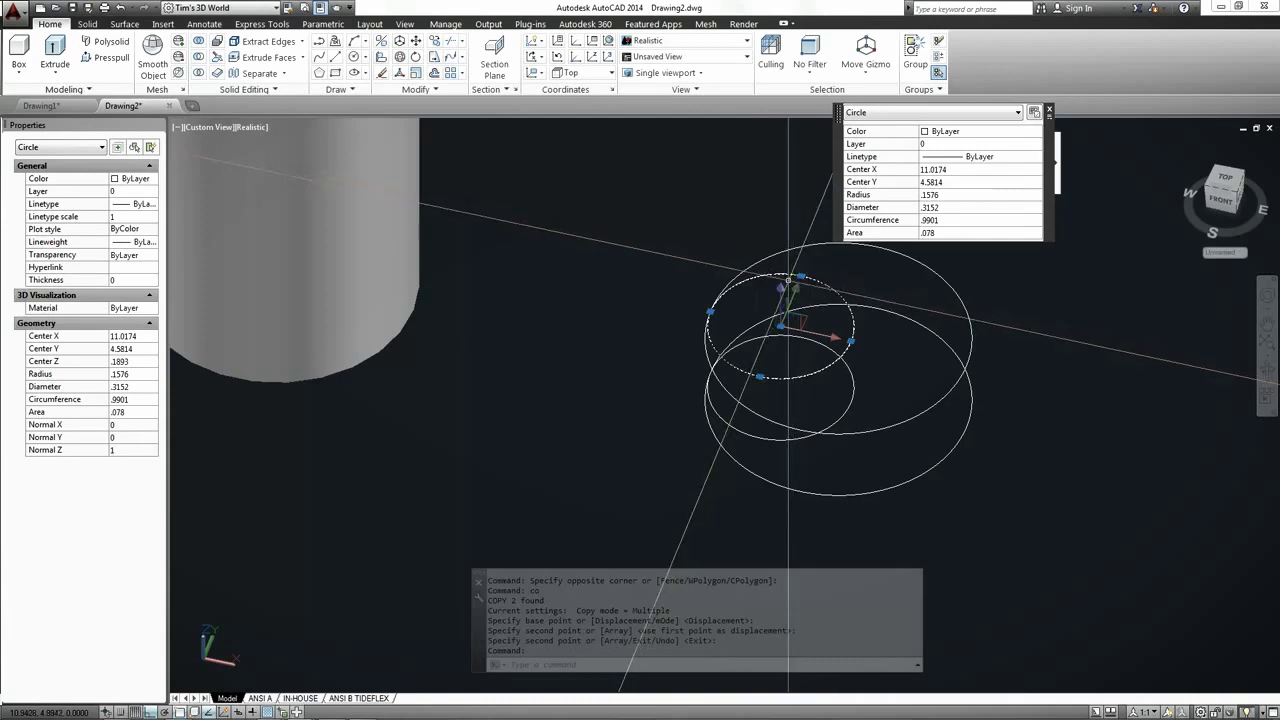
pyautogui.click(760, 330)
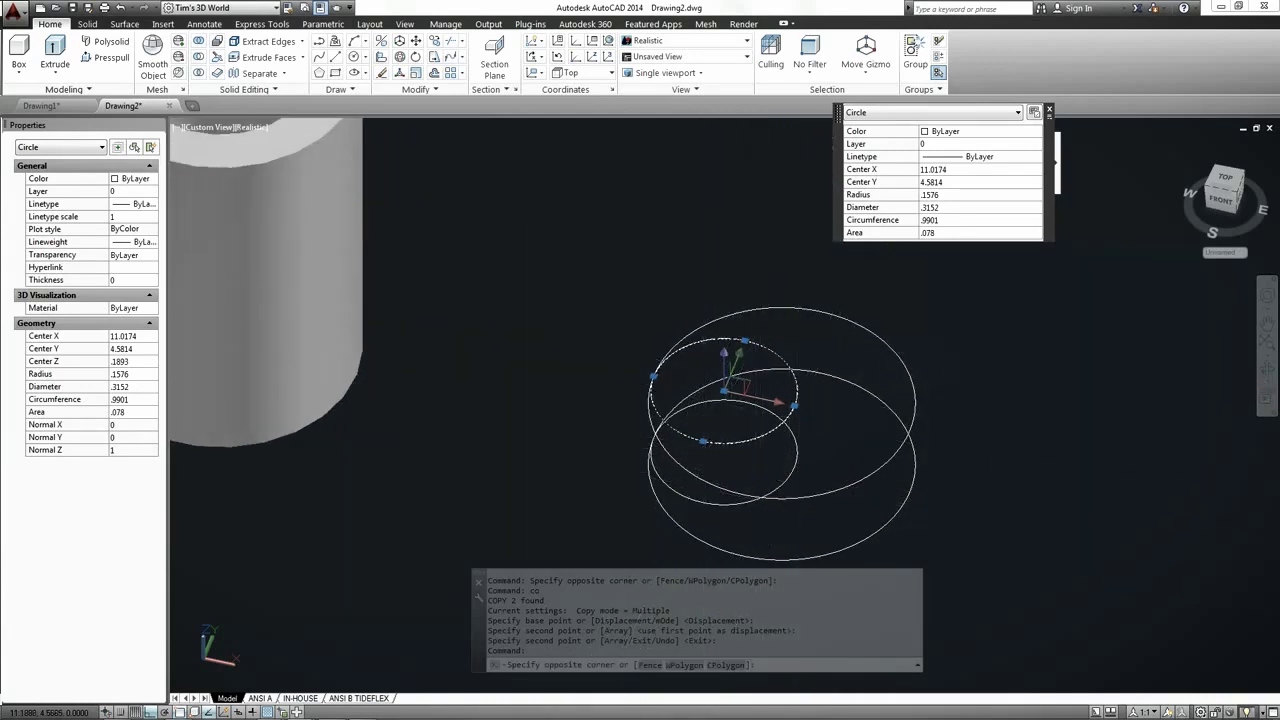
pyautogui.click(768, 460)
# Move the two upper circles straight up, well above the lower pair
pyautogui.write('m')
pyautogui.press('Return')
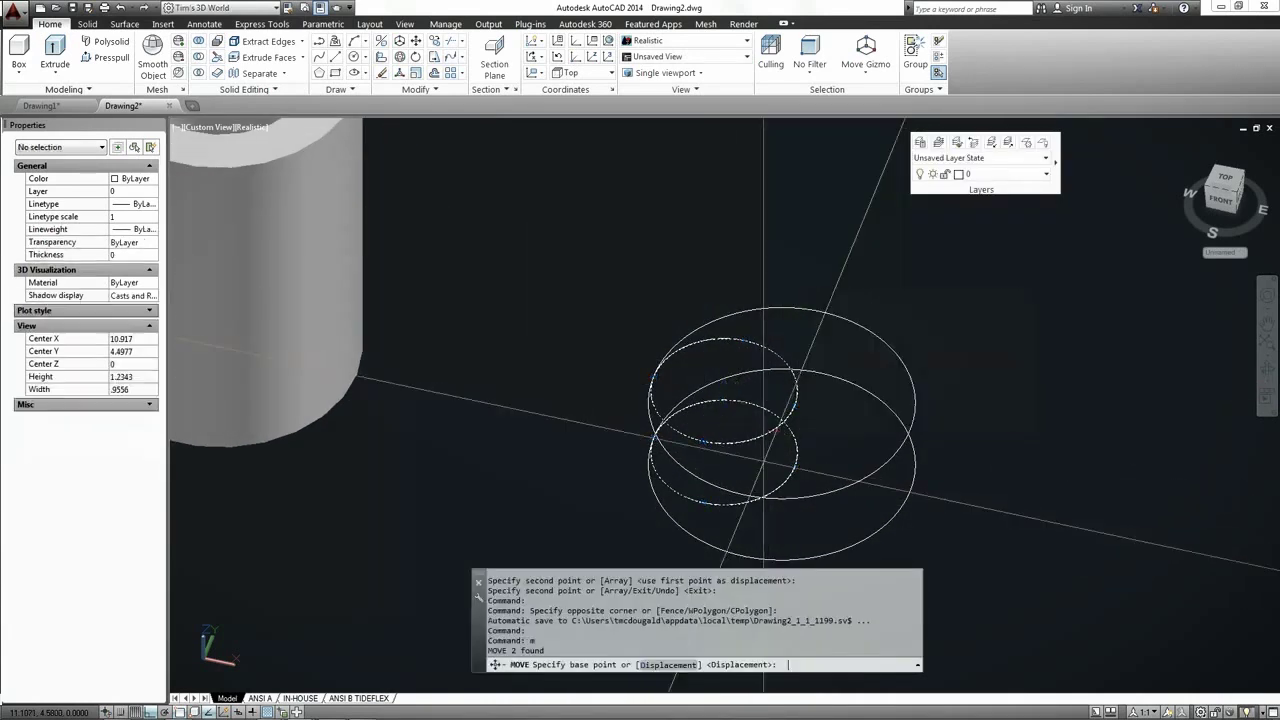
pyautogui.click(628, 372)
pyautogui.scroll(-2, 683, 240)
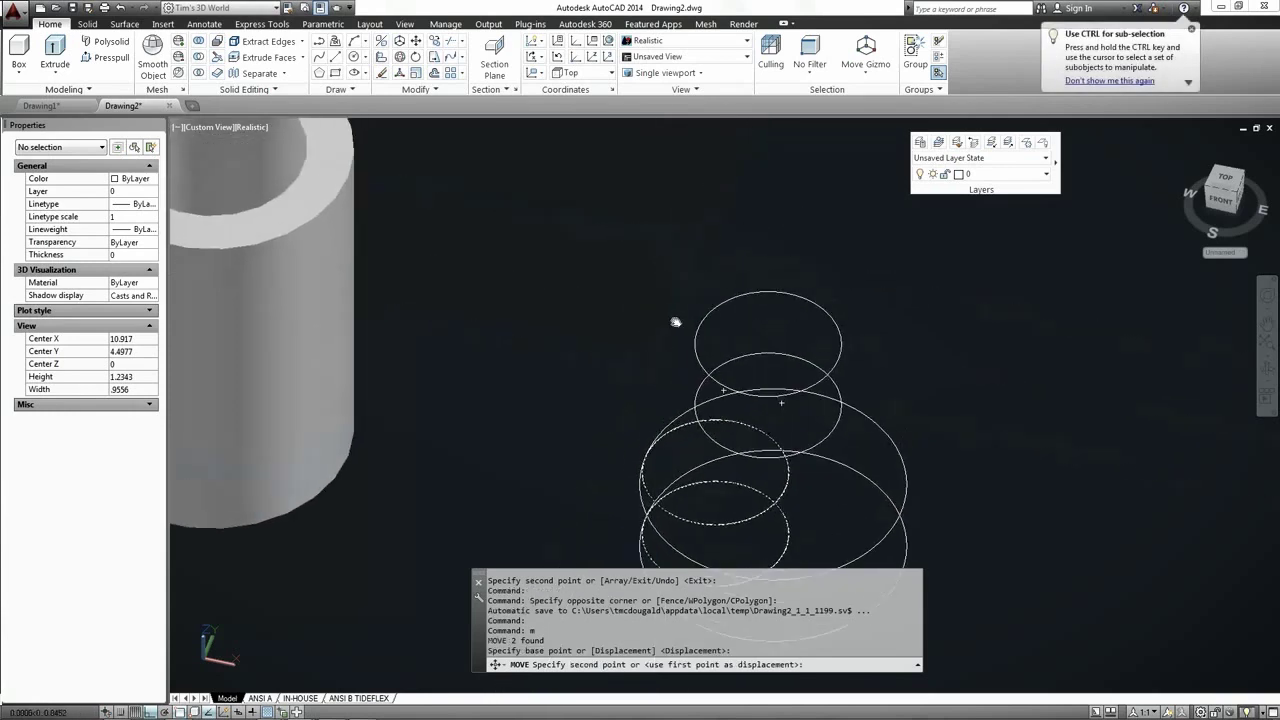
pyautogui.scroll(-3, 663, 334)
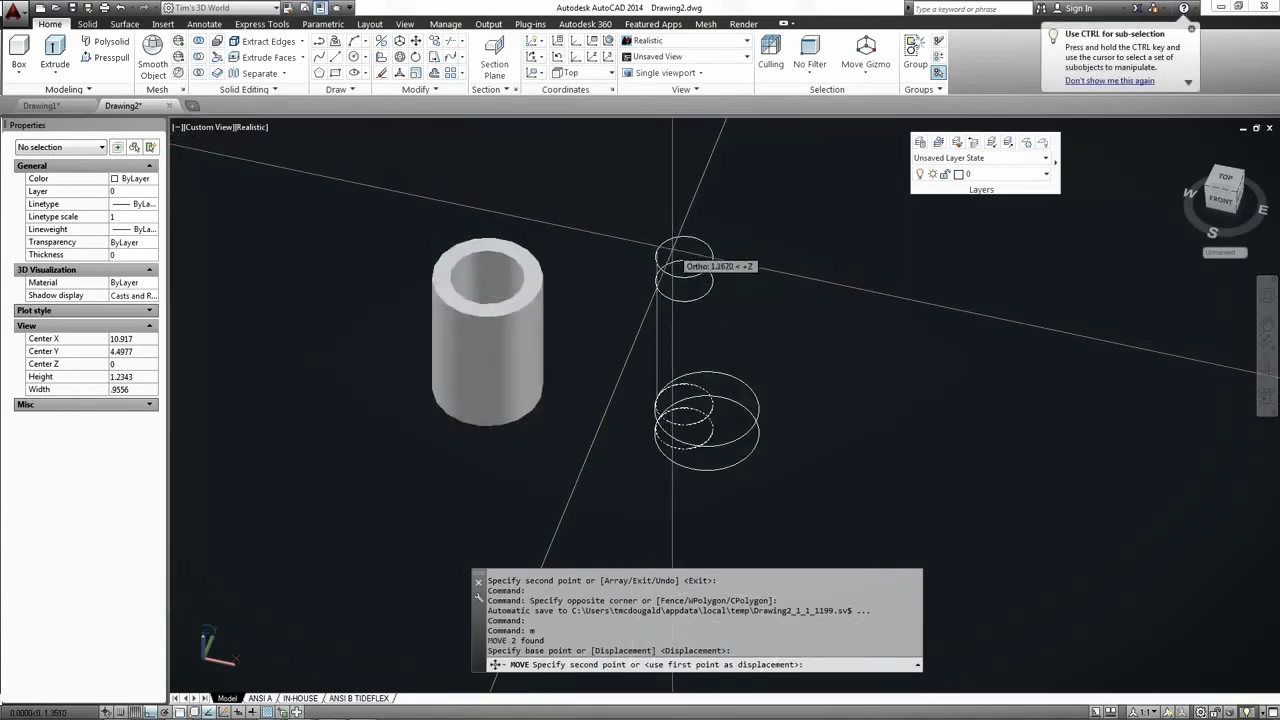
pyautogui.click(653, 207)
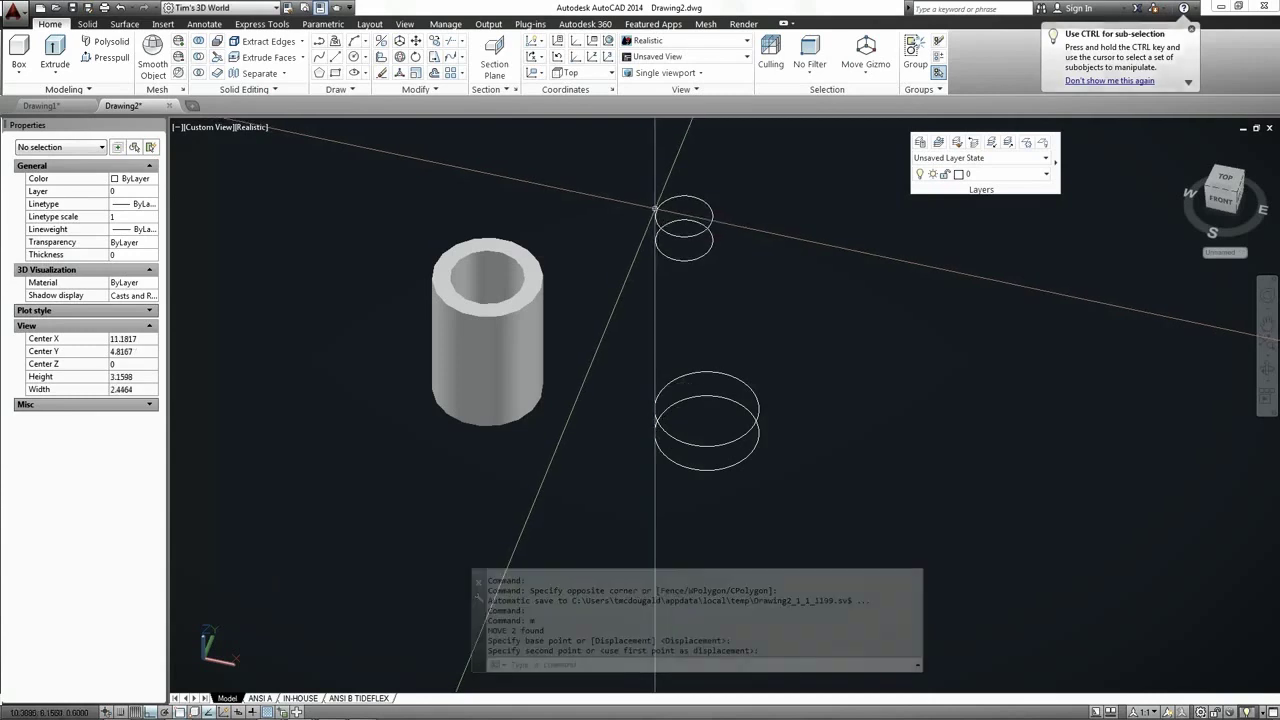
pyautogui.moveTo(717, 277)
pyautogui.mouseDown(button='middle')
pyautogui.moveTo(709, 304)
pyautogui.moveTo(718, 297)
pyautogui.mouseUp(button='middle')
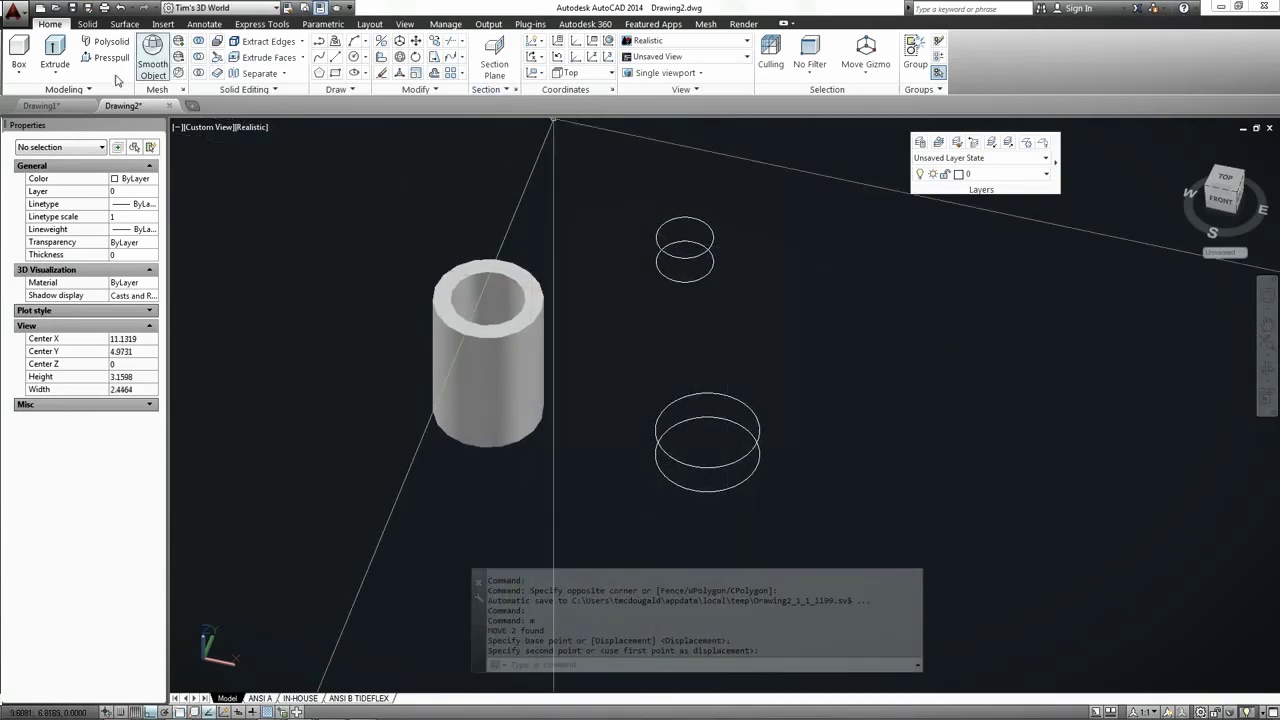
pyautogui.click(122, 24)
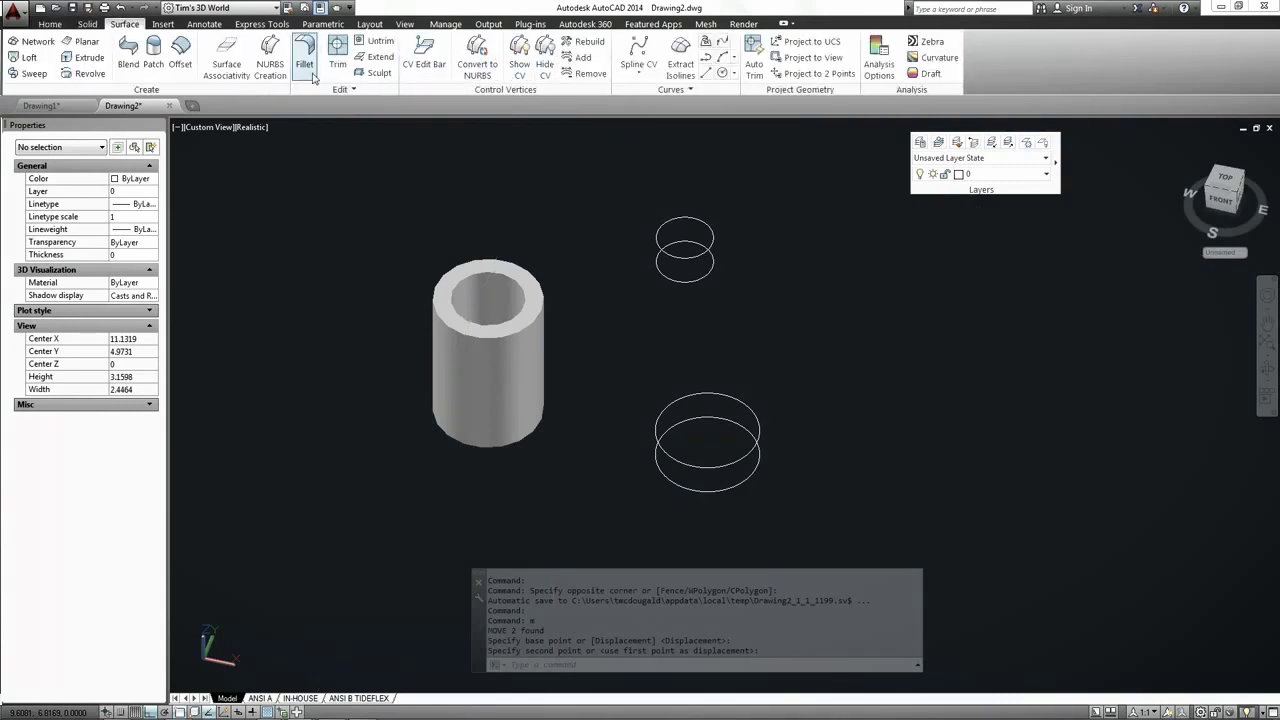
# Start Shell from the Solid tab, cancel it, and return to the Home tab
pyautogui.click(96, 25)
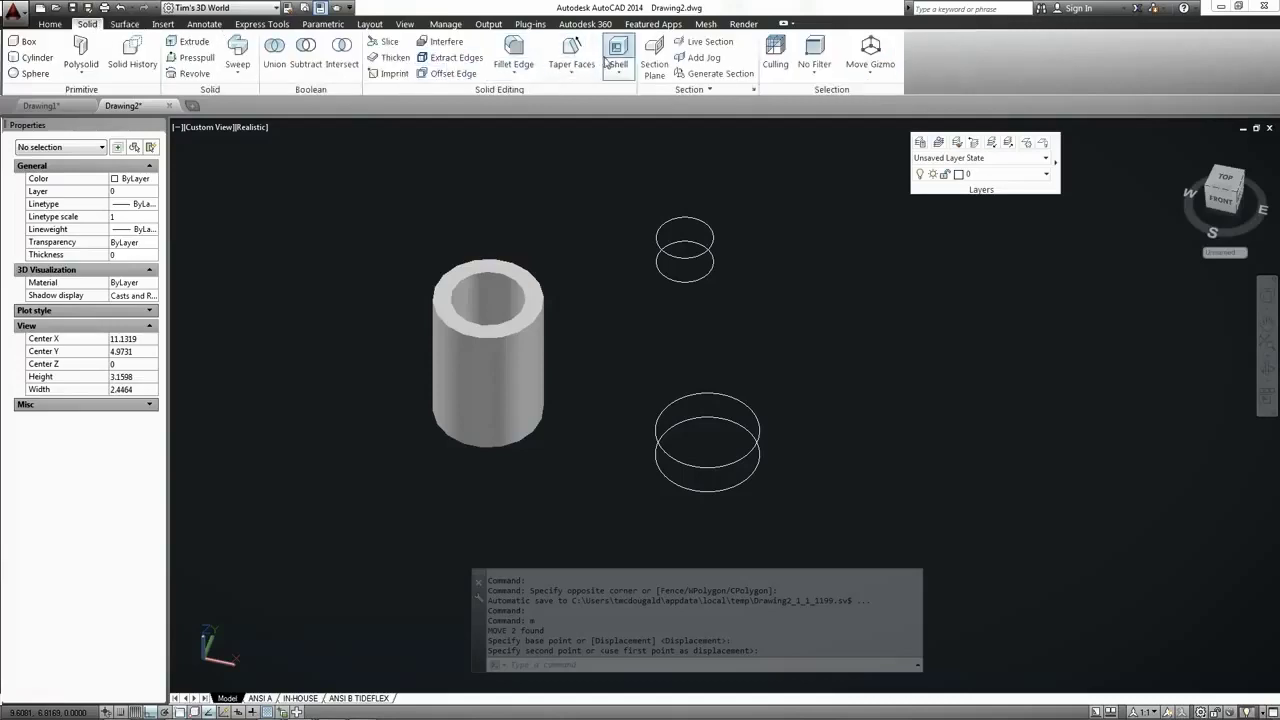
pyautogui.click(607, 62)
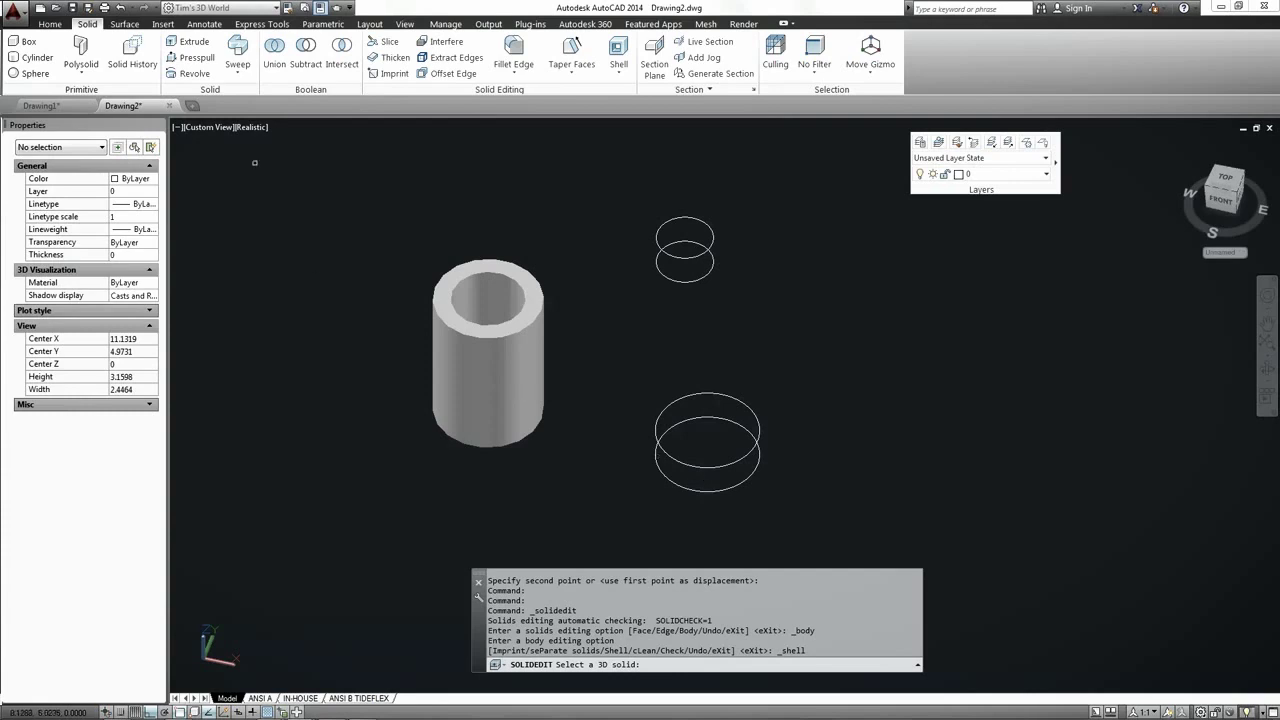
pyautogui.press('Escape')
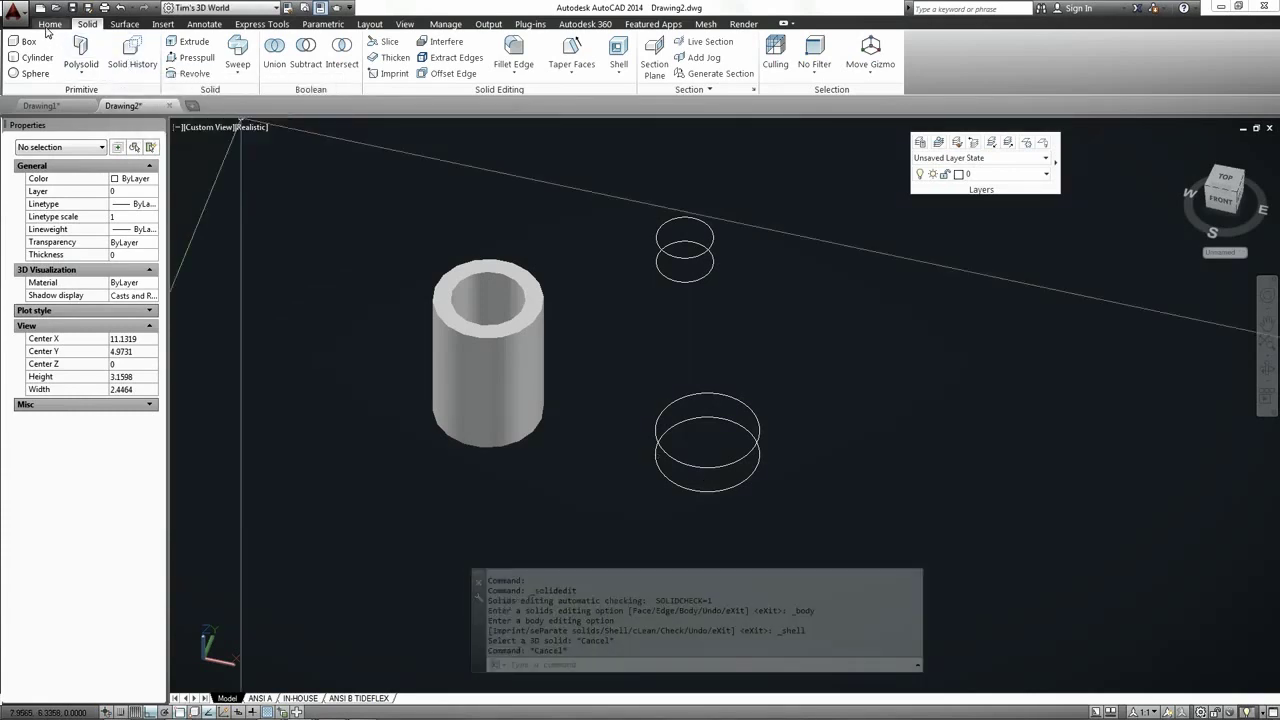
pyautogui.click(48, 24)
# Loft the circles, picked bottom to top, using the Cross sections only option
pyautogui.click(62, 121)
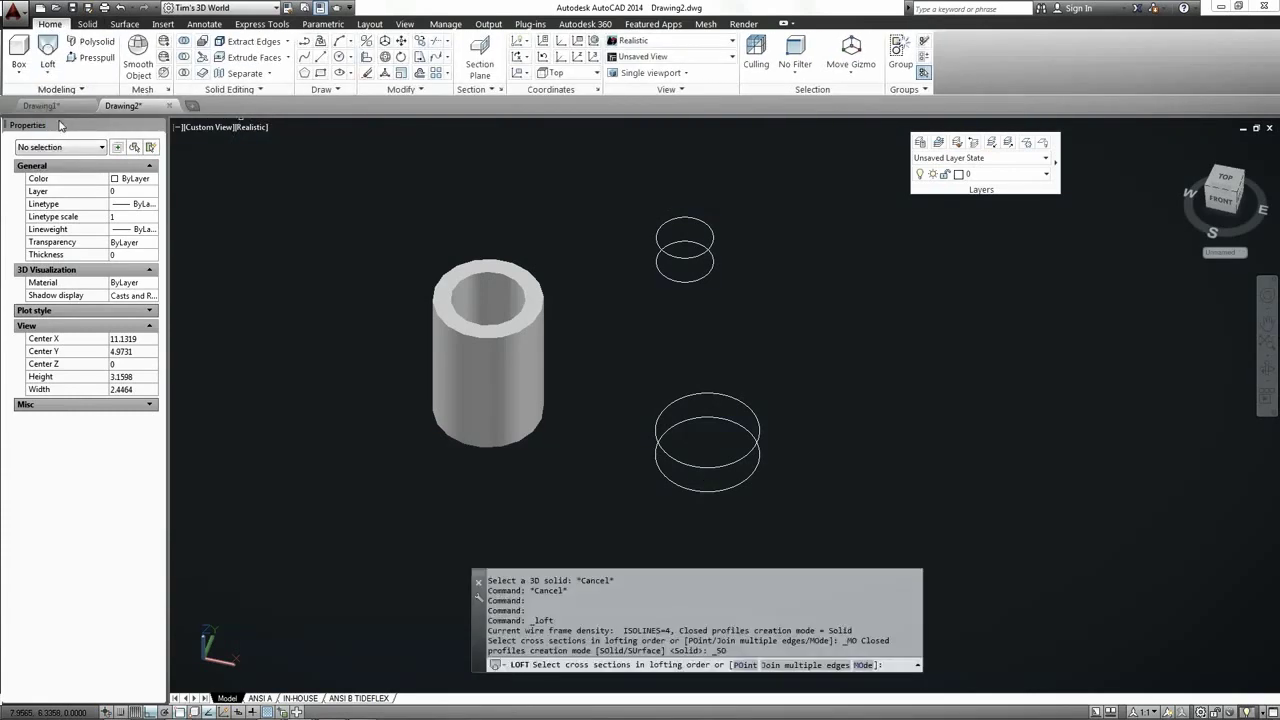
pyautogui.click(698, 490)
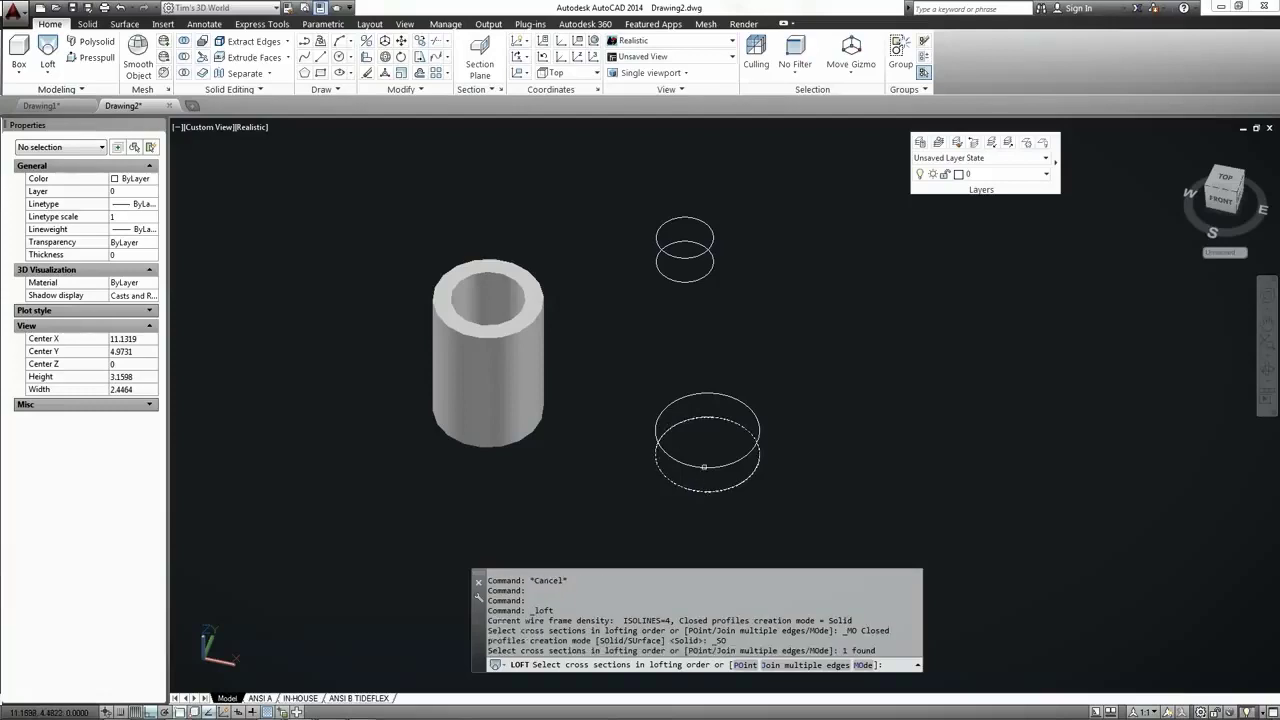
pyautogui.click(703, 434)
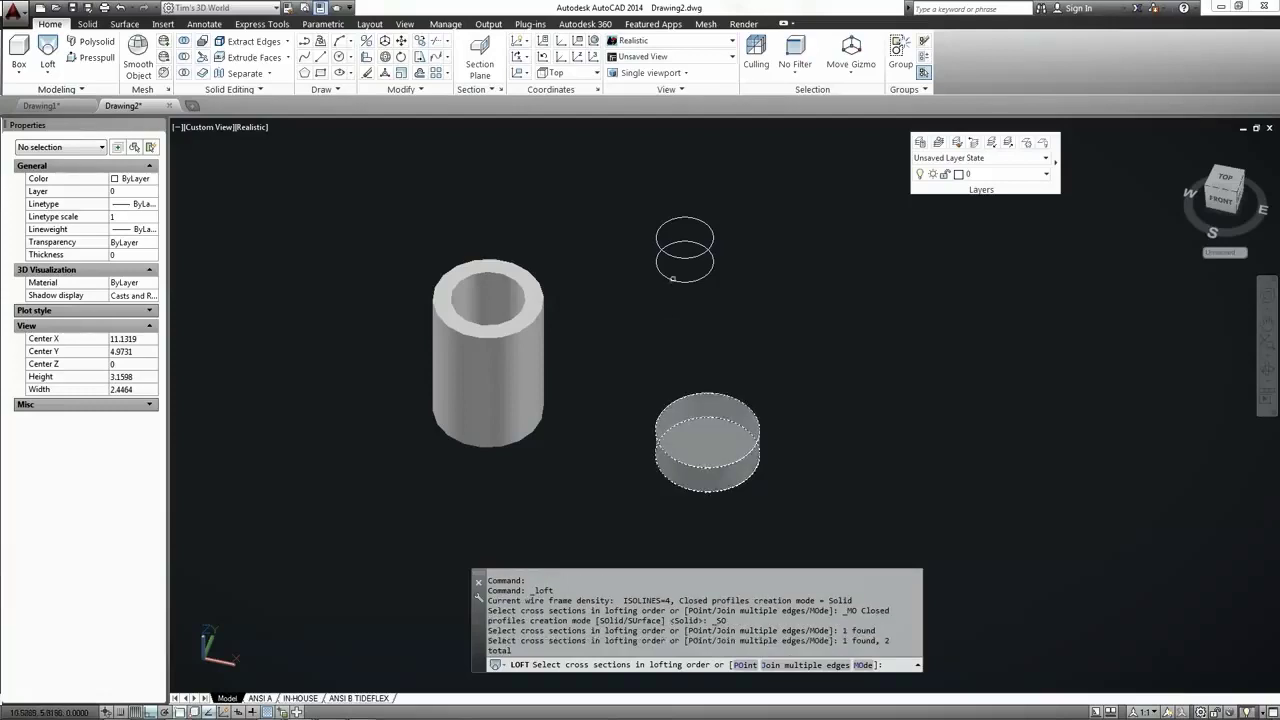
pyautogui.click(673, 279)
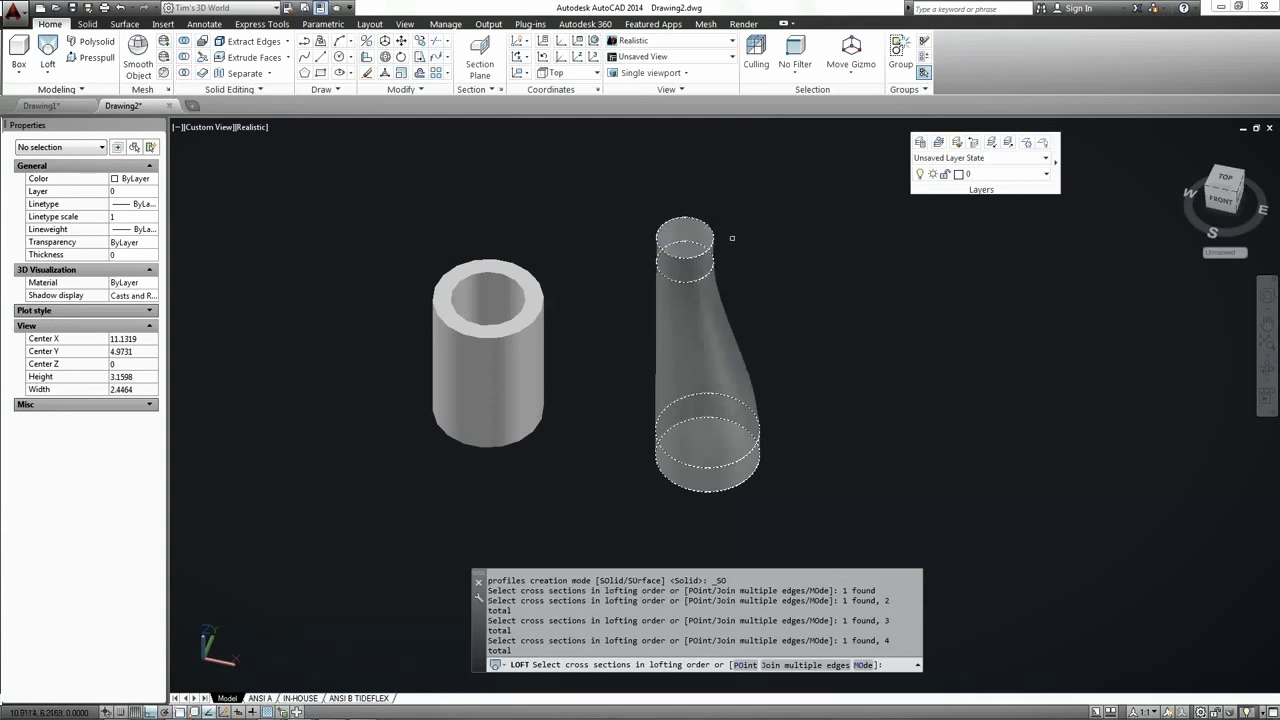
pyautogui.rightClick(737, 241)
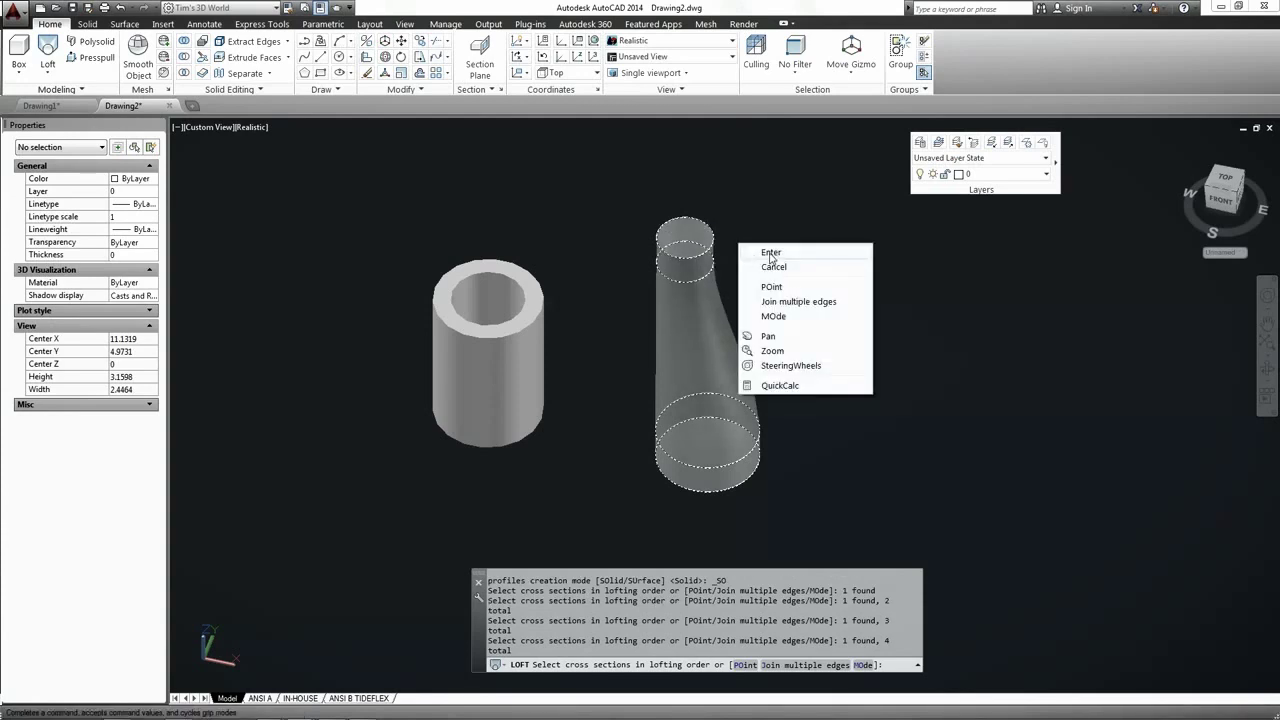
pyautogui.click(771, 255)
pyautogui.rightClick(771, 263)
pyautogui.click(815, 272)
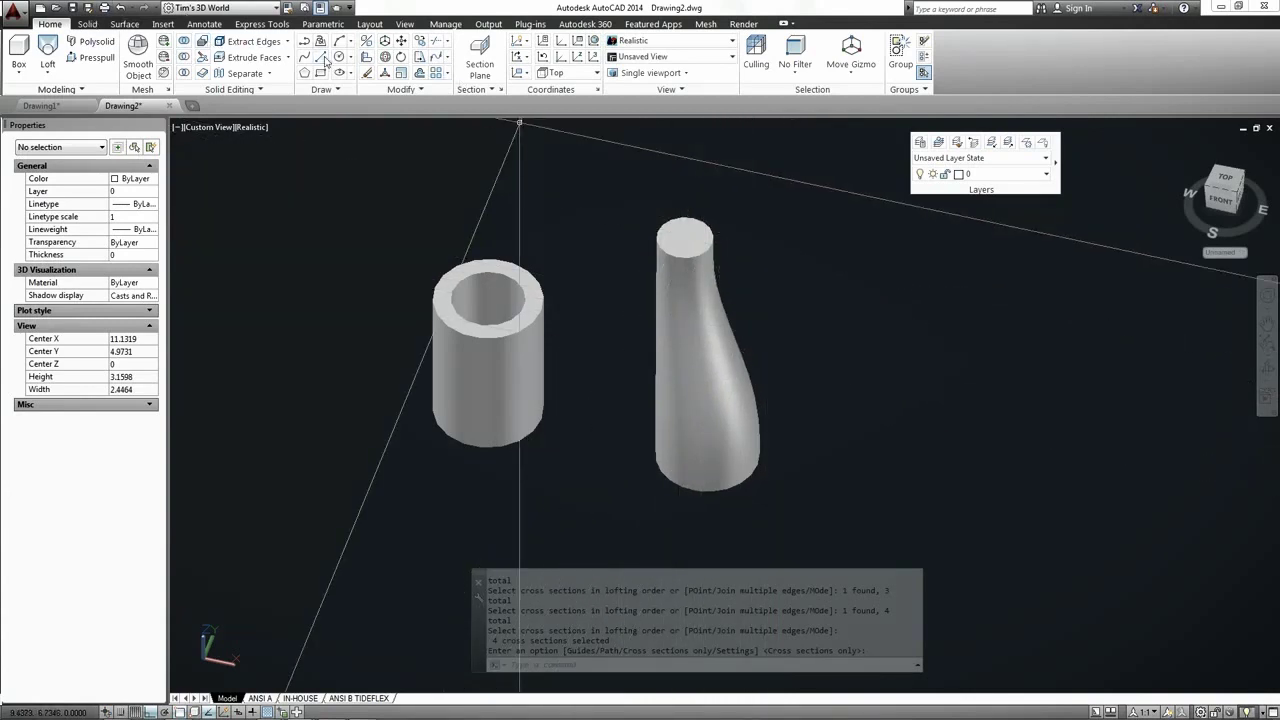
# Start a Shell on the lofted bottle solid and remove its top face
pyautogui.click(87, 24)
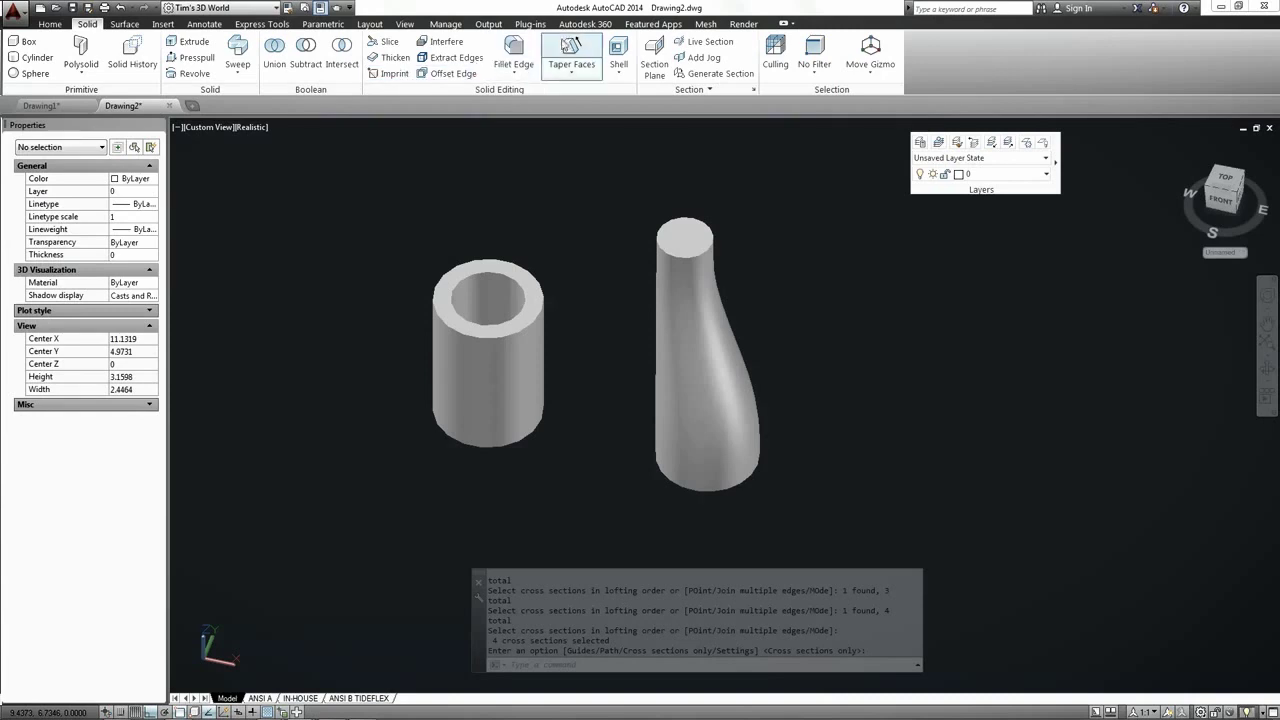
pyautogui.click(617, 66)
pyautogui.click(743, 399)
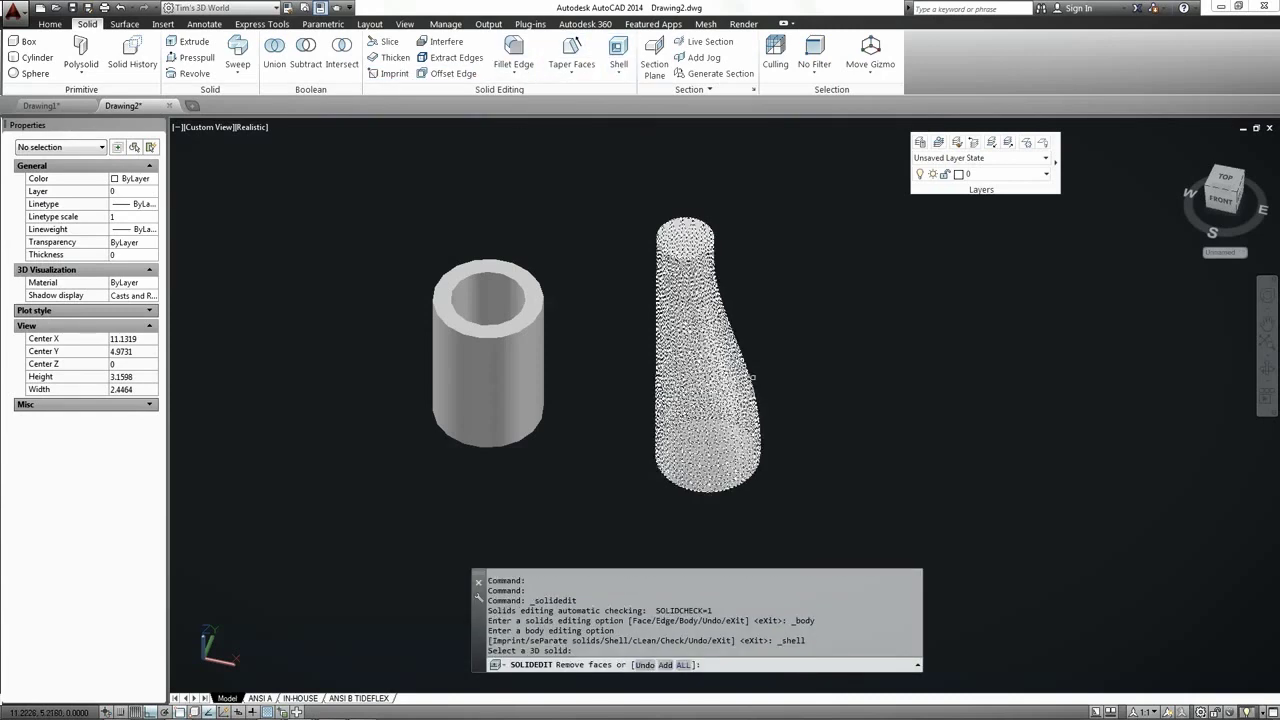
pyautogui.click(660, 665)
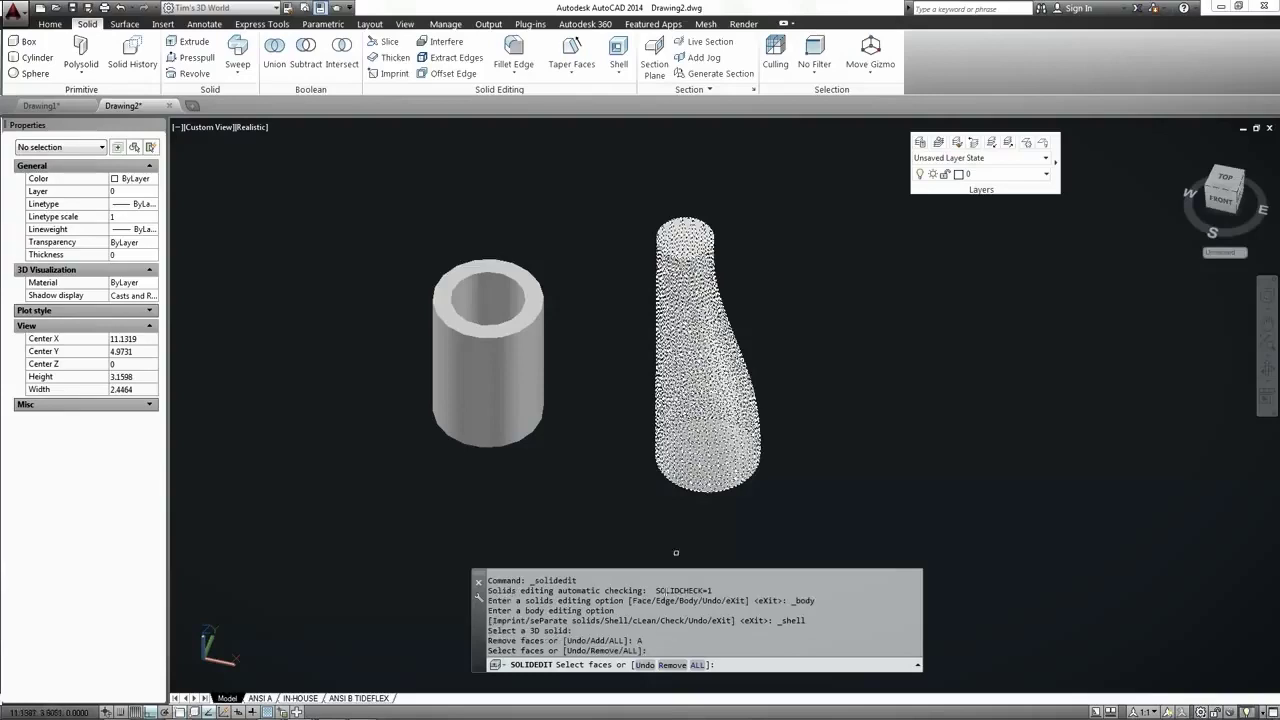
pyautogui.click(671, 665)
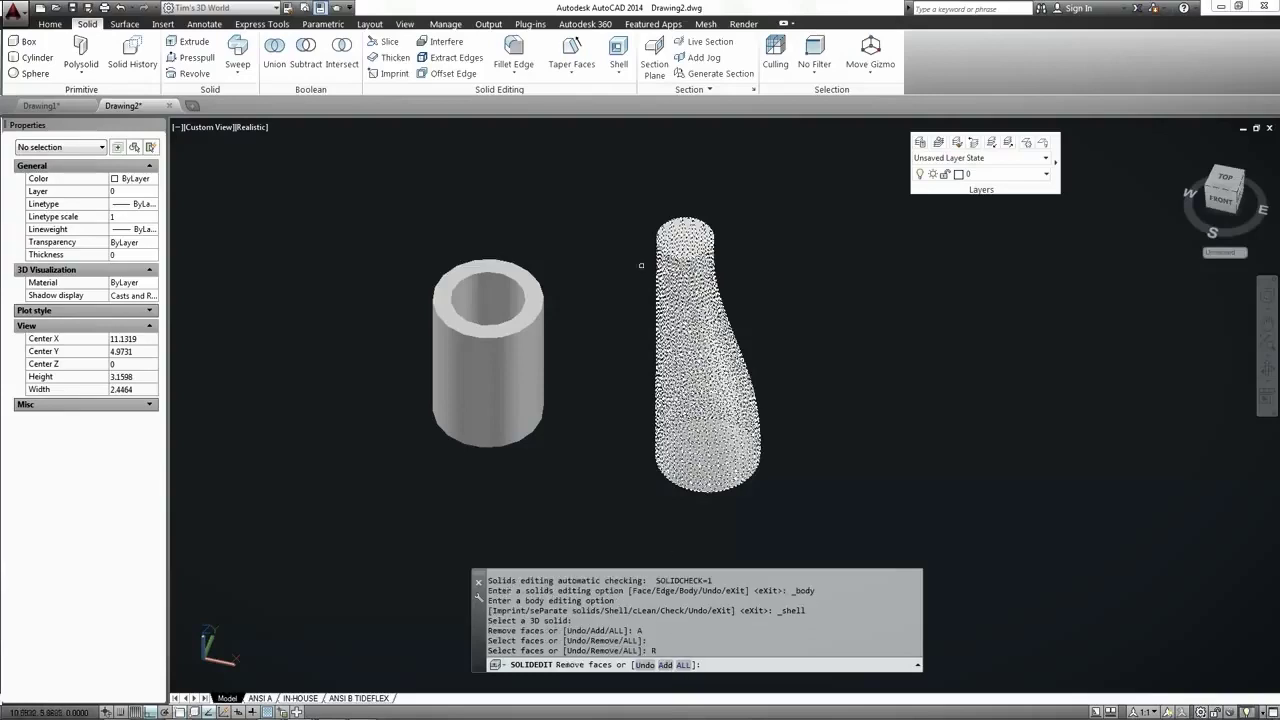
pyautogui.click(684, 236)
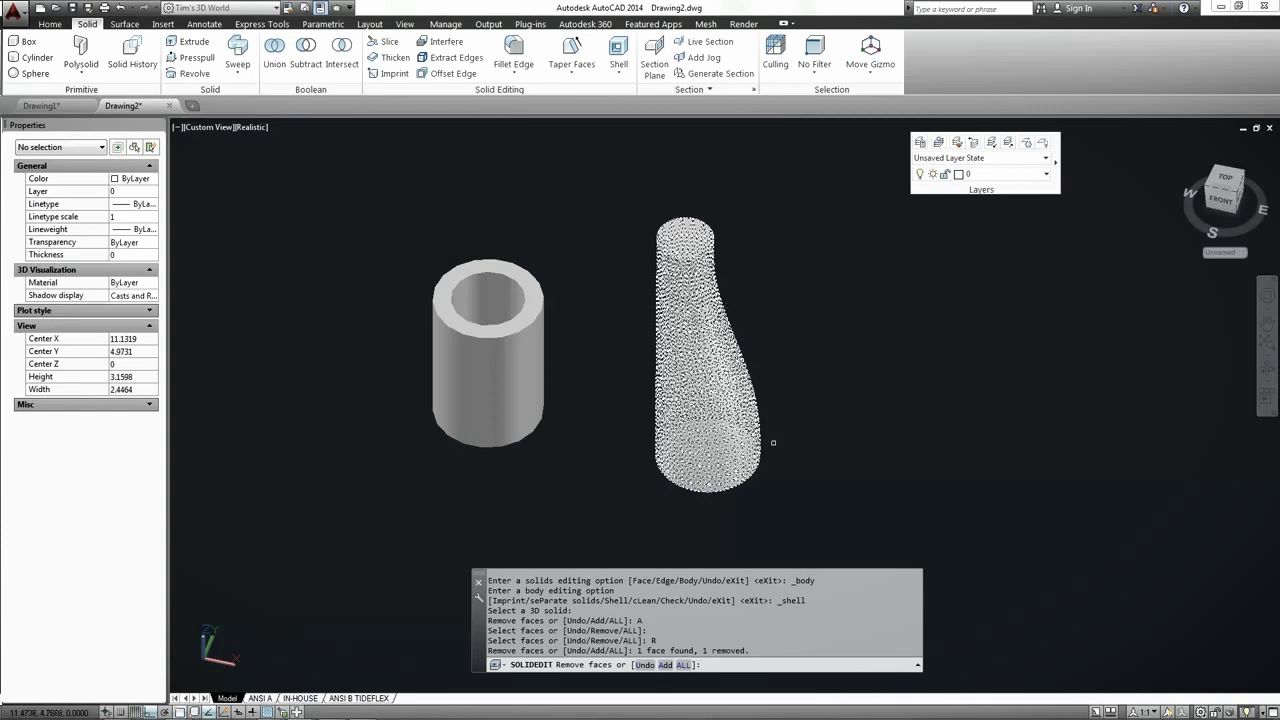
# Remove the bottle's bottom face too, then finish selecting faces
pyautogui.keyDown('shift'); pyautogui.moveTo(1100, 443); pyautogui.dragTo(791, 314, button='middle'); pyautogui.keyUp('shift')
pyautogui.rightClick(822, 443)
pyautogui.click(850, 450)
pyautogui.click(656, 438)
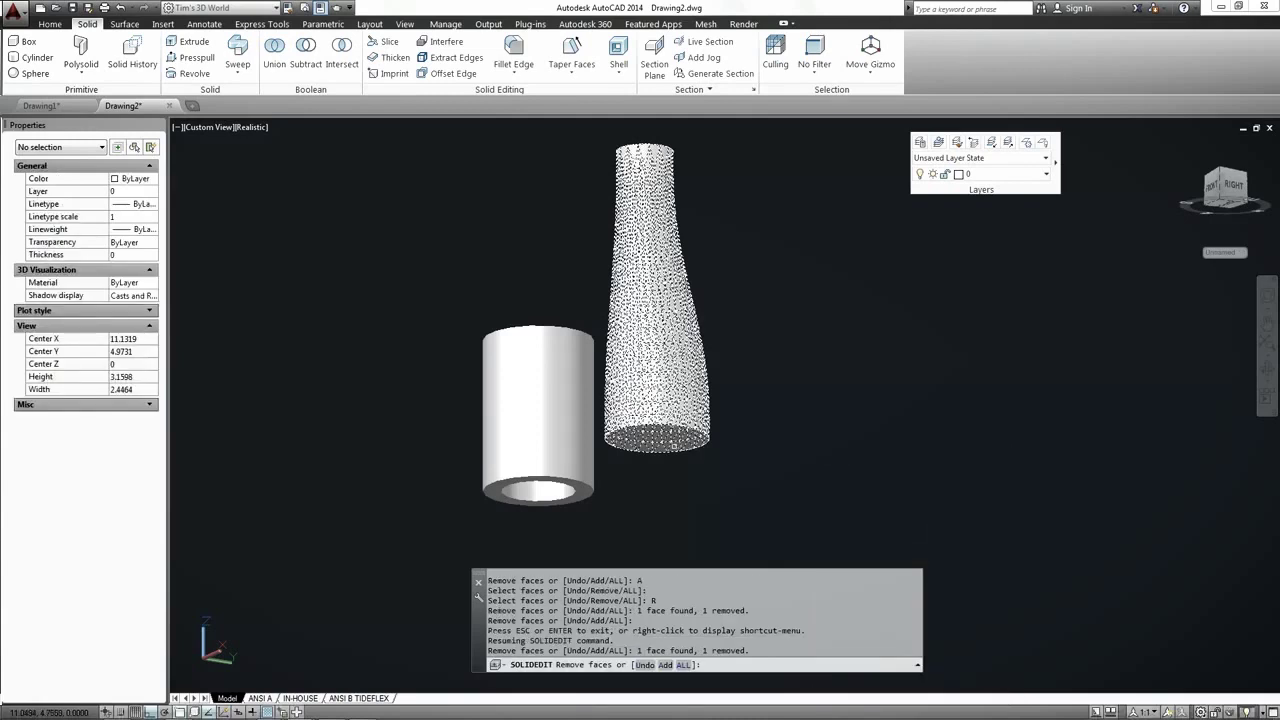
pyautogui.rightClick(751, 401)
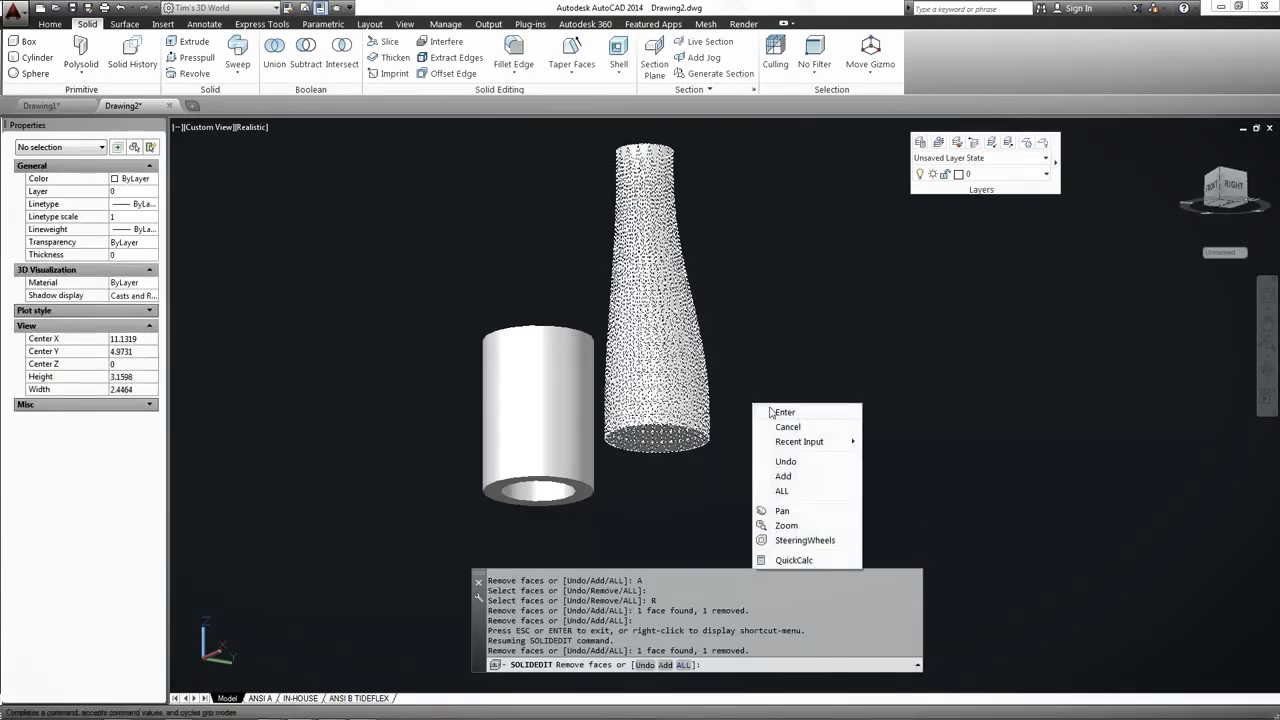
pyautogui.click(770, 409)
pyautogui.write('.1')
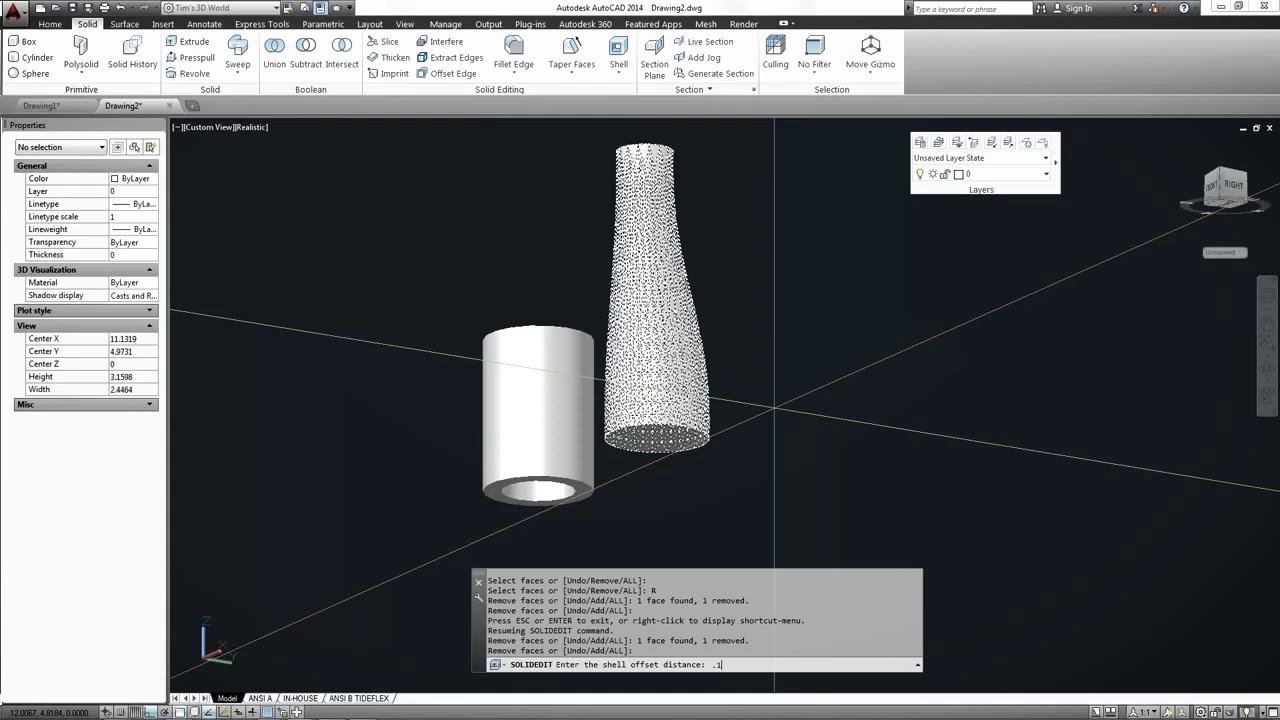
# Accept a 0.1 shell wall thickness and end the solid editing command
pyautogui.press('Return')
pyautogui.rightClick(808, 332)
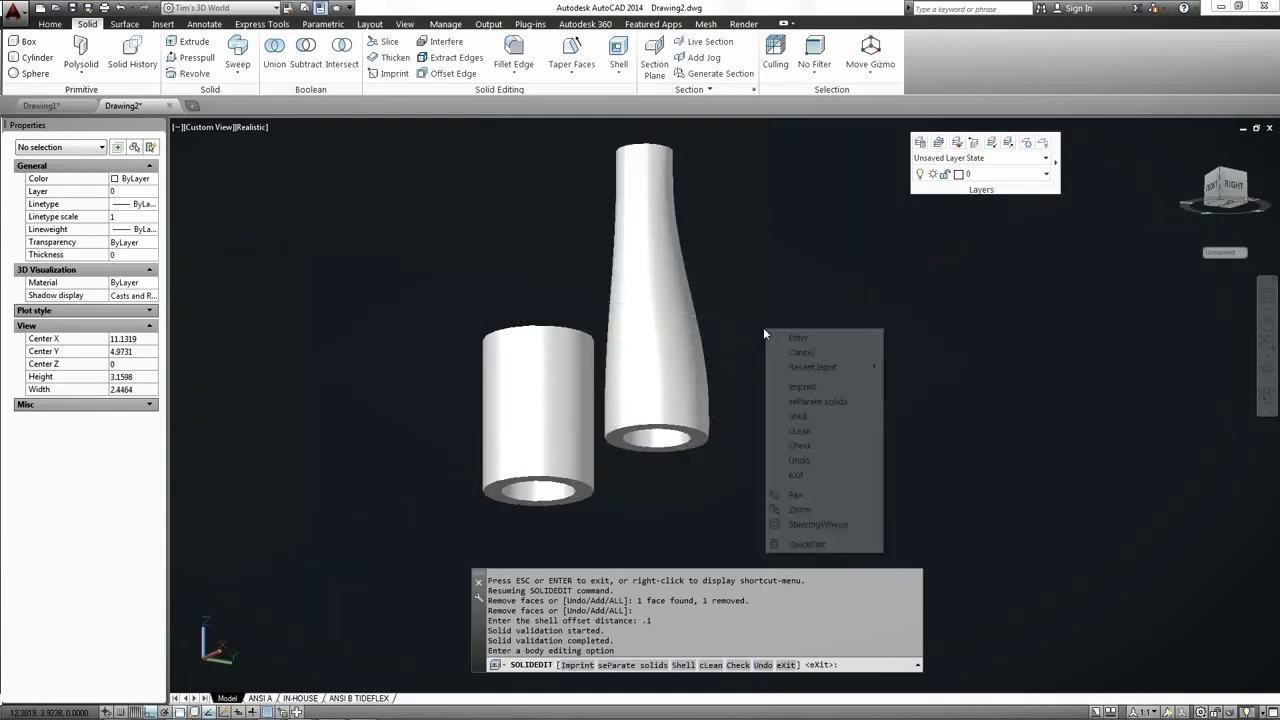
pyautogui.click(812, 350)
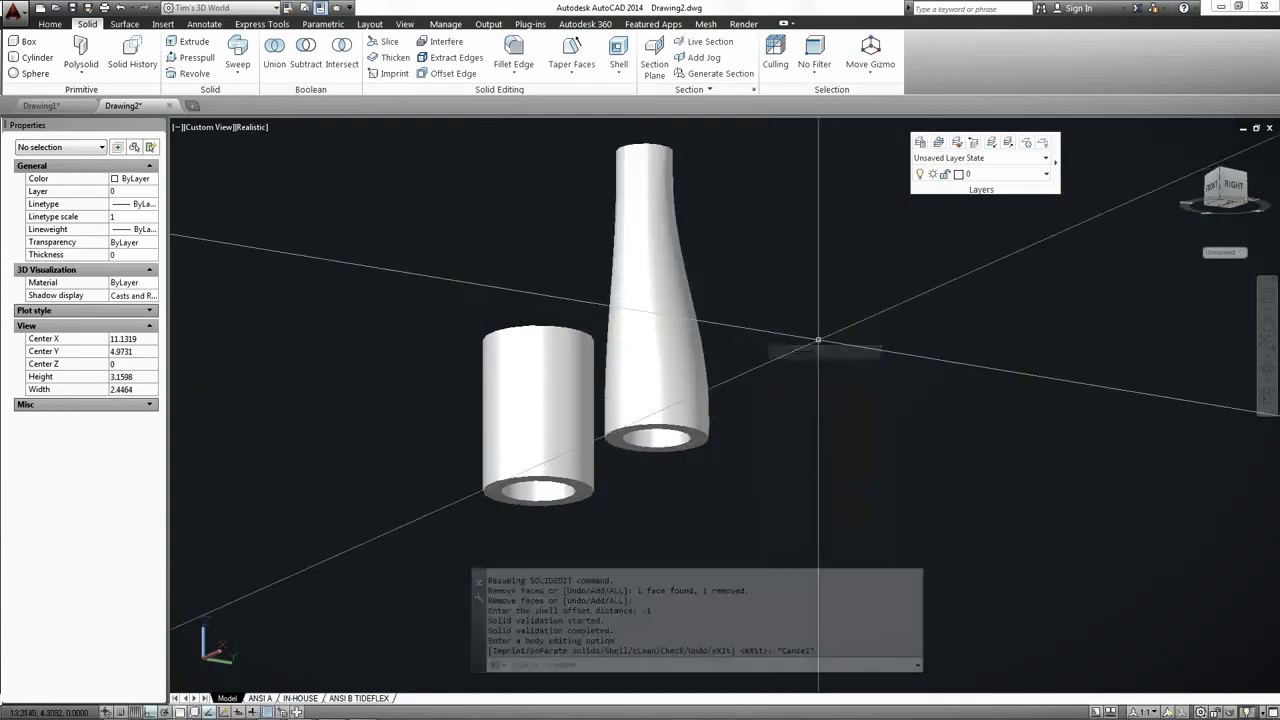
pyautogui.click(1265, 372)
# Orbit to look straight down on the open tops of the tube and bottle, then exit orbit
pyautogui.moveTo(780, 374)
pyautogui.mouseDown()
pyautogui.moveTo(779, 617)
pyautogui.moveTo(776, 587)
pyautogui.mouseUp()
pyautogui.moveTo(628, 387)
pyautogui.mouseDown()
pyautogui.moveTo(594, 457)
pyautogui.moveTo(629, 409)
pyautogui.mouseUp()
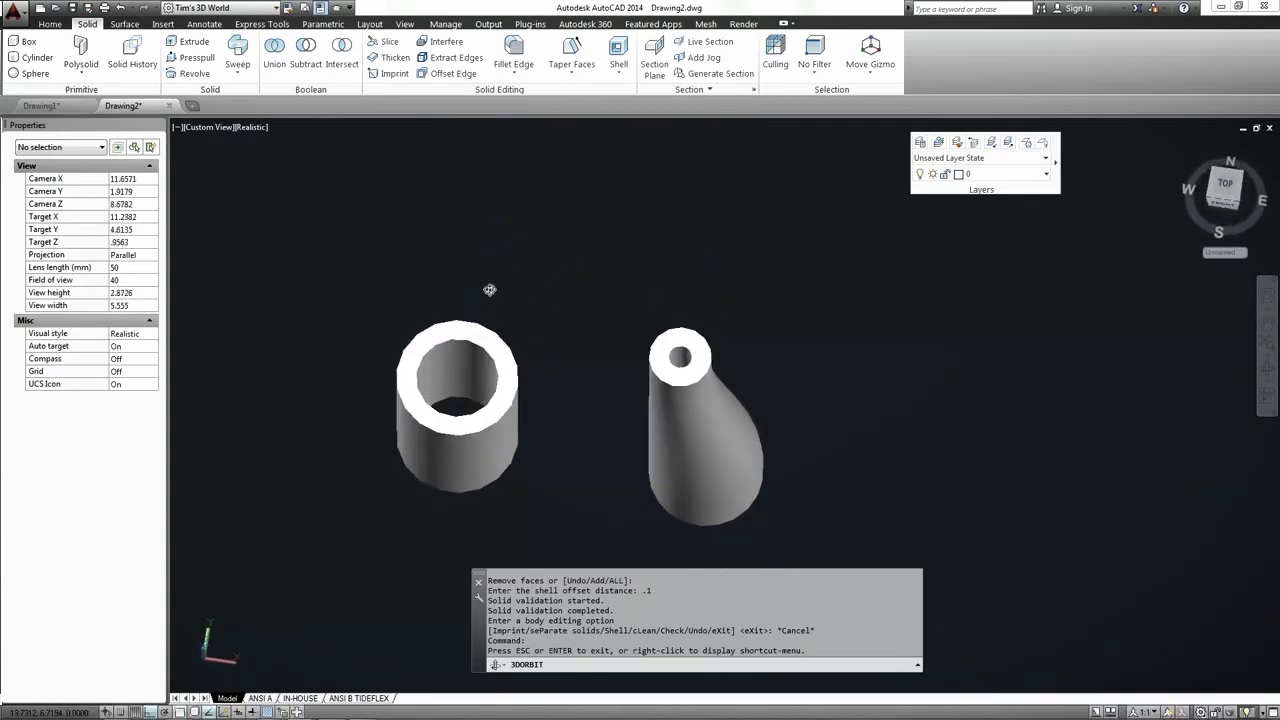
pyautogui.rightClick(452, 258)
pyautogui.click(478, 264)
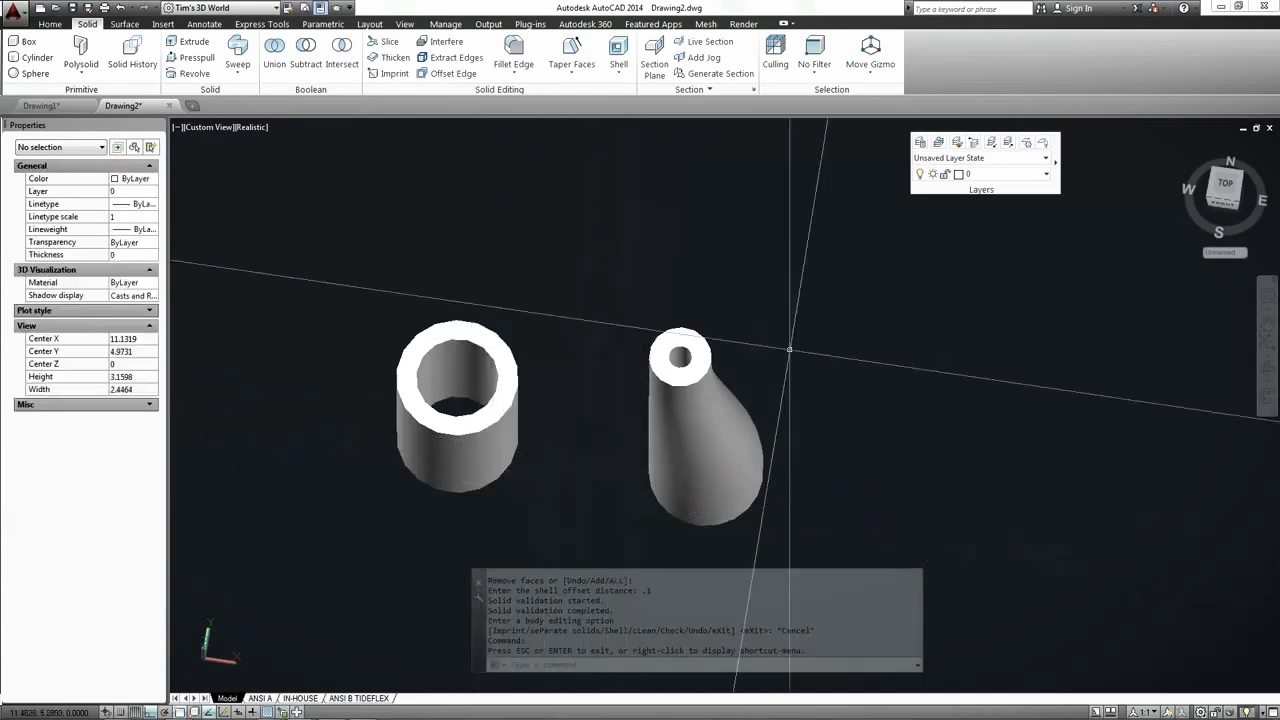